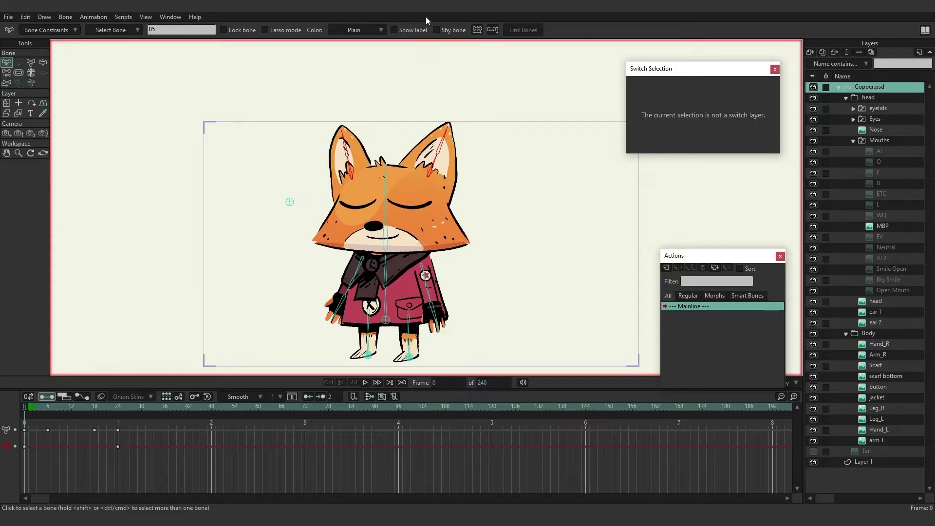
Select the head layer and build a head (Warp) mesh layer around the fox's head.
click(889, 300)
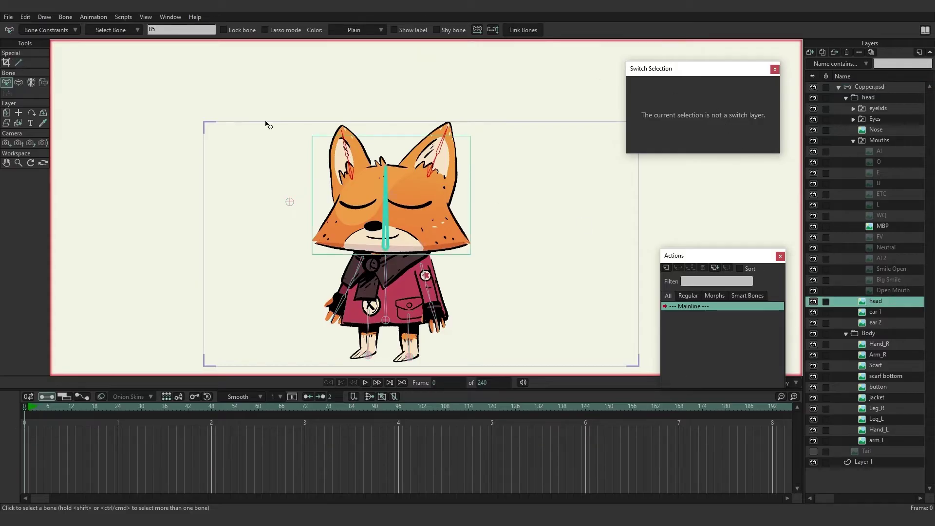
click(45, 17)
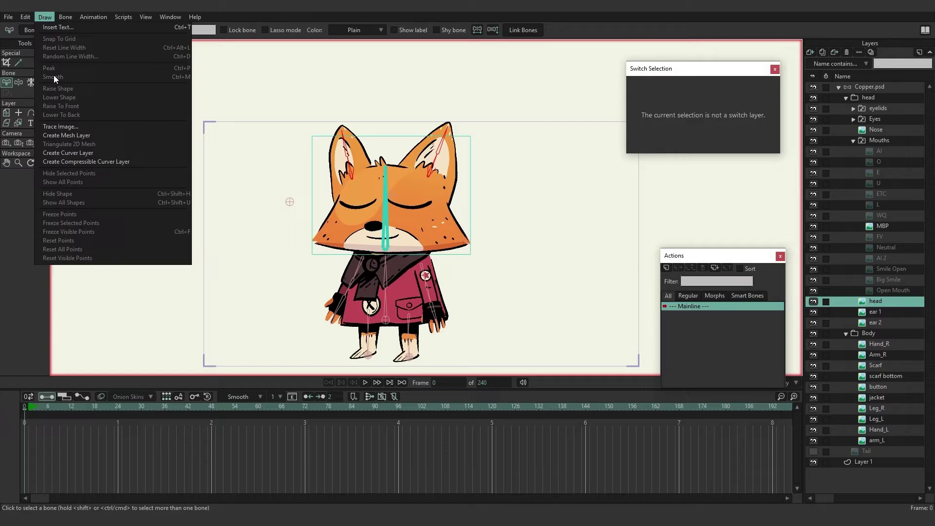
click(64, 135)
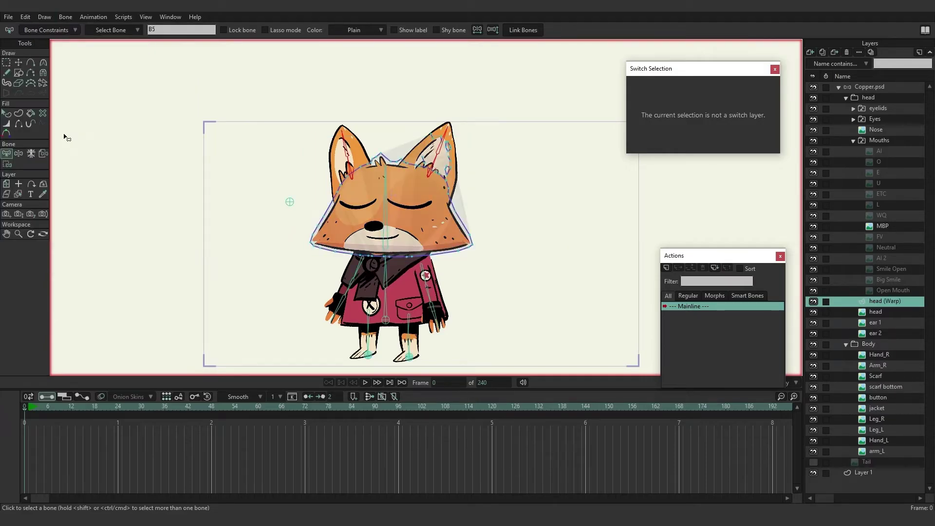
scroll(419, 201, up, 5)
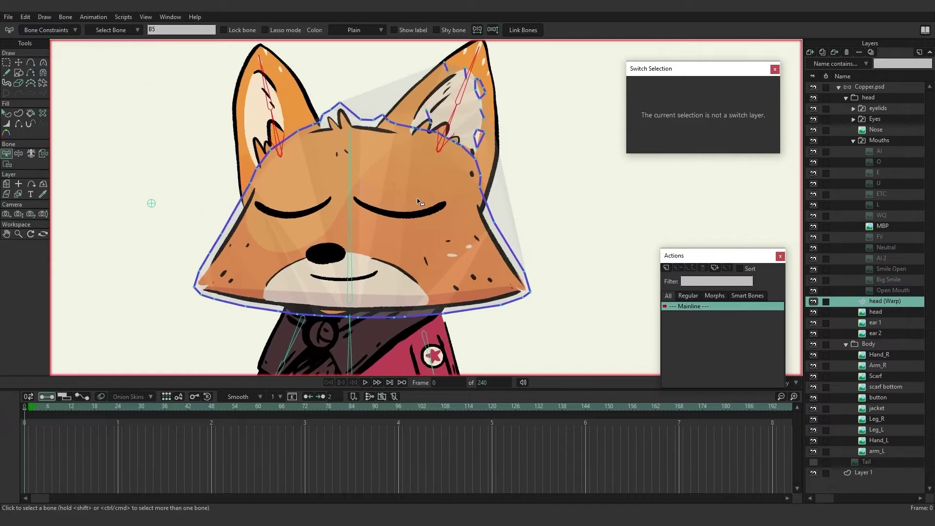
scroll(419, 202, up, 2)
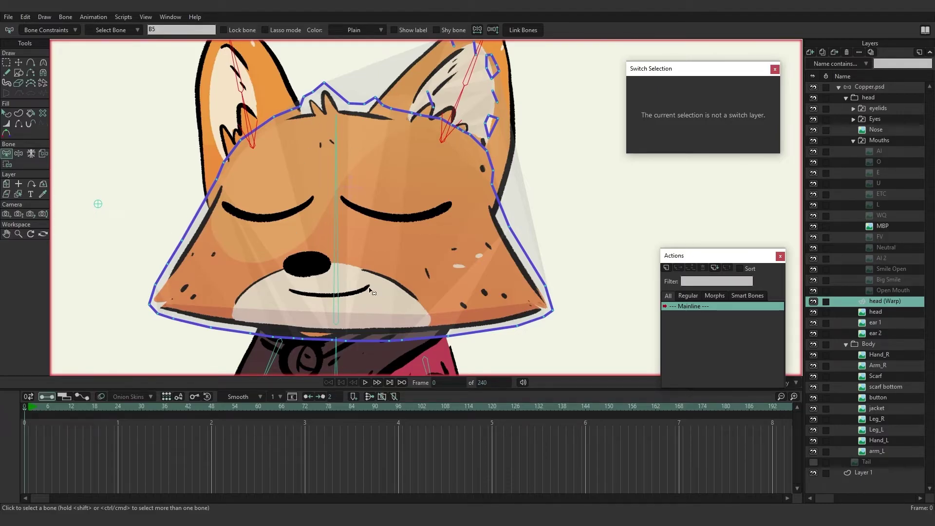
scroll(451, 204, up, 3)
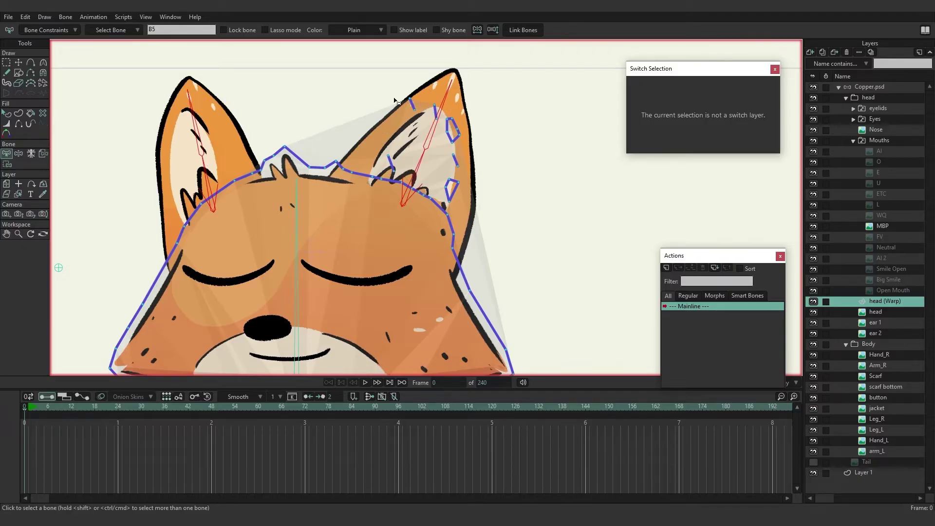
Delete the mesh points inside the fox's right ear, then select the remaining base points.
click(6, 63)
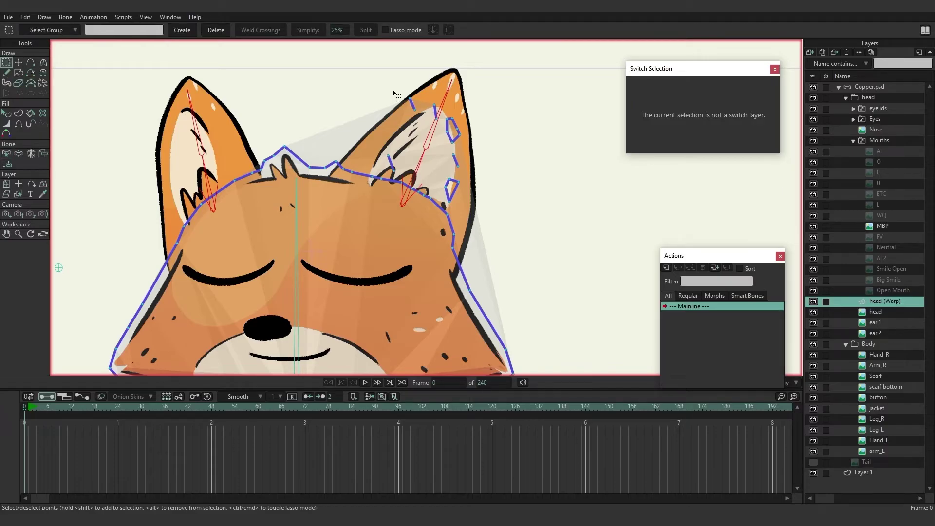
drag(394, 93, 477, 146)
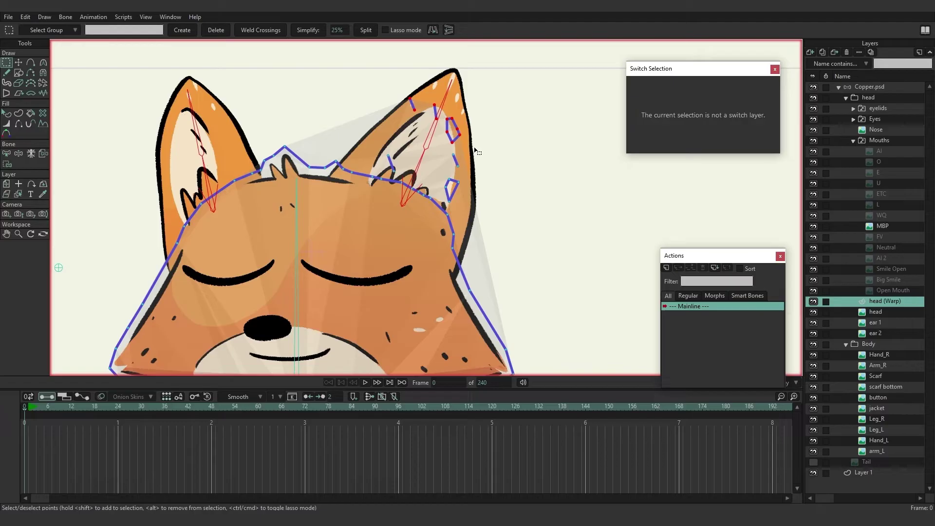
key(Delete)
drag(478, 194, 442, 147)
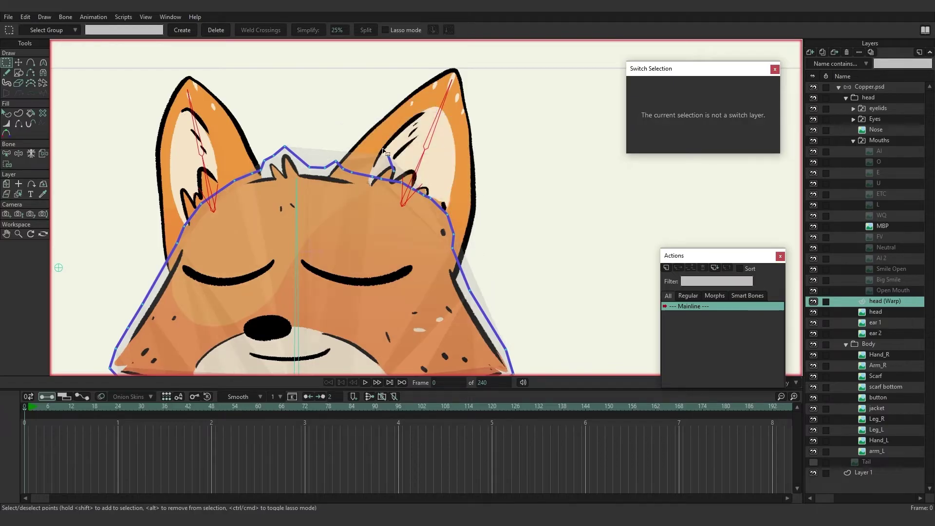
drag(383, 149, 398, 174)
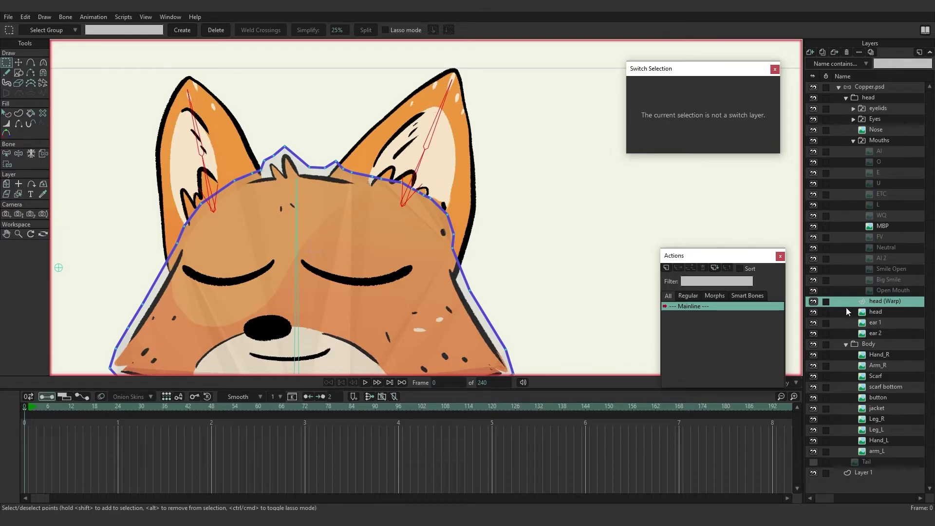
key(0)
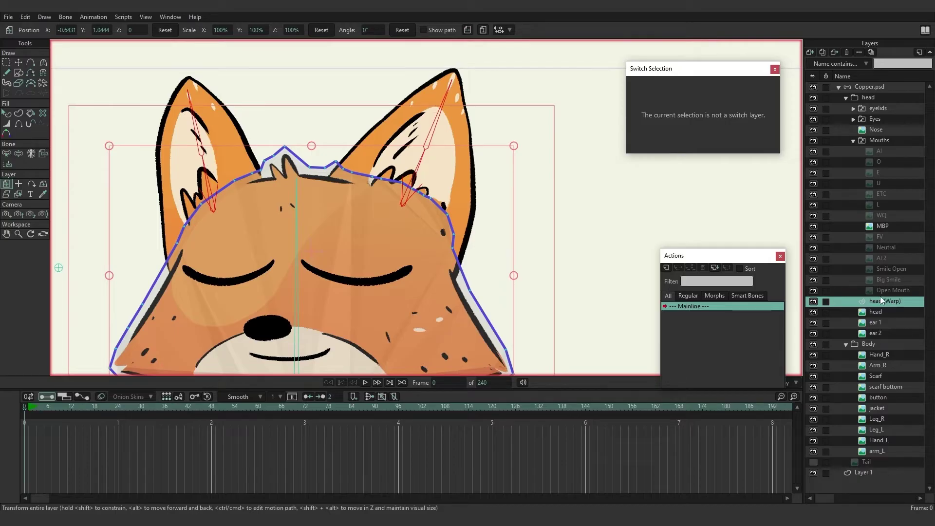
Preview the head turn at frame 6, then return to frame 0.
scroll(441, 197, down, 3)
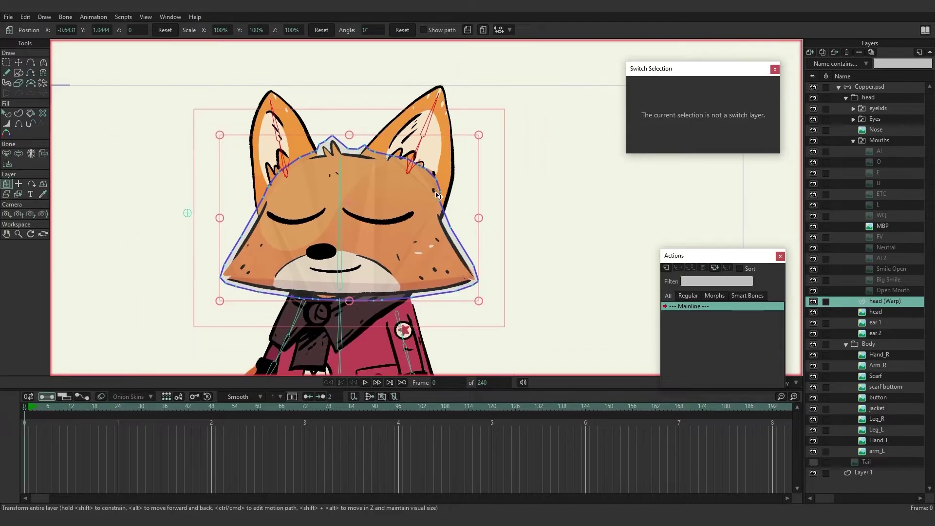
scroll(388, 256, up, 2)
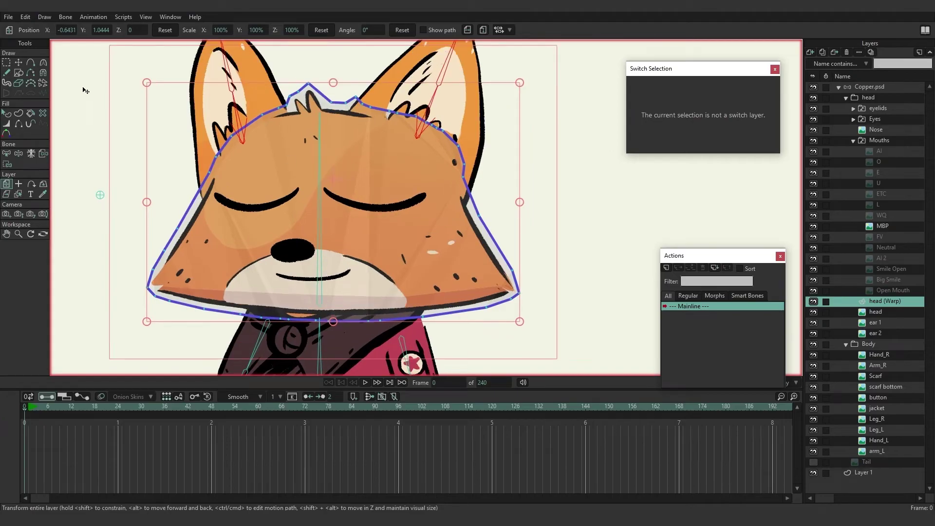
click(48, 410)
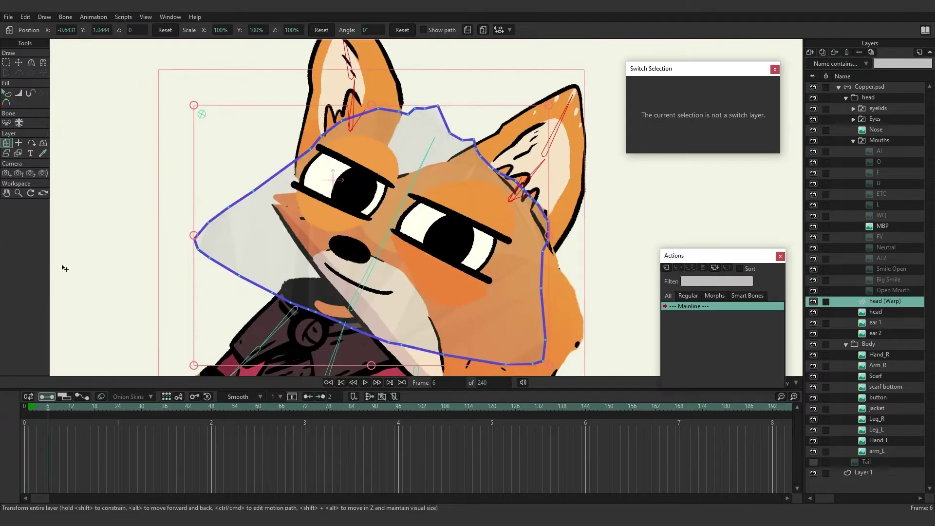
click(22, 60)
click(28, 405)
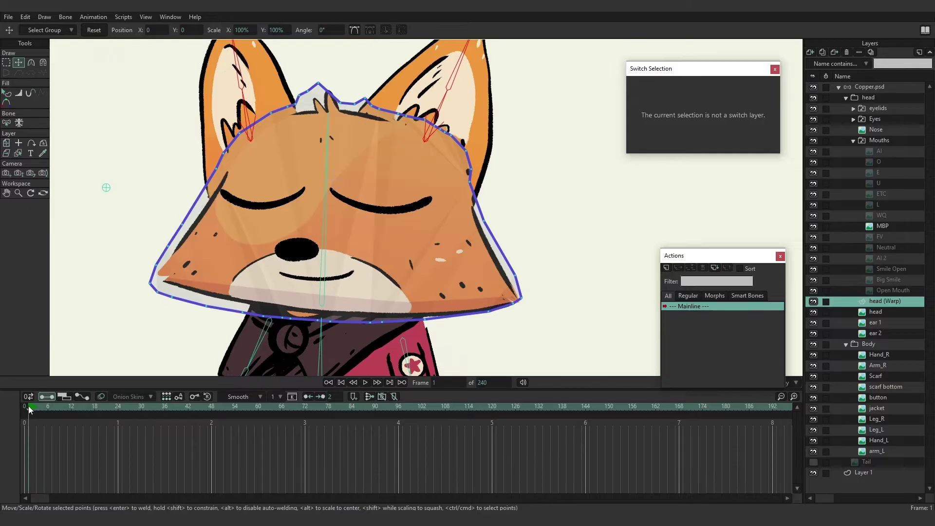
click(24, 408)
Delete the bone keyframes in both rows of the Copper.psd layer's timeline.
click(856, 89)
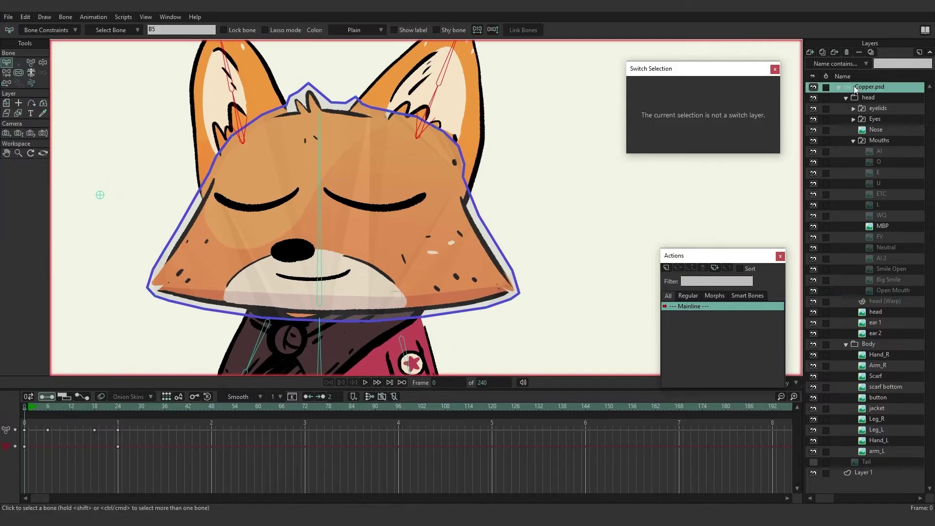
drag(180, 466, 45, 431)
drag(158, 457, 44, 427)
key(Delete)
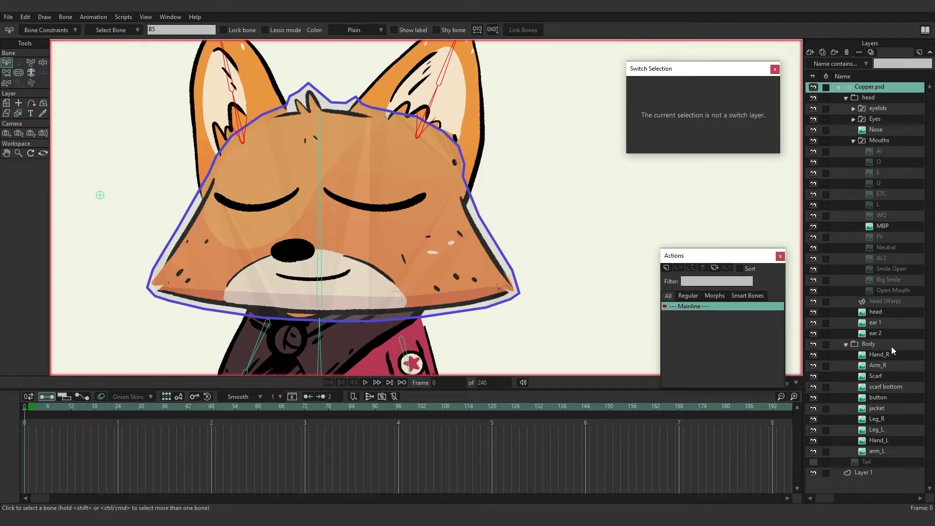
On head (Warp), adjust the right cheek point at frame 6, then stretch cheek and lower outline outward at frame 24.
click(888, 300)
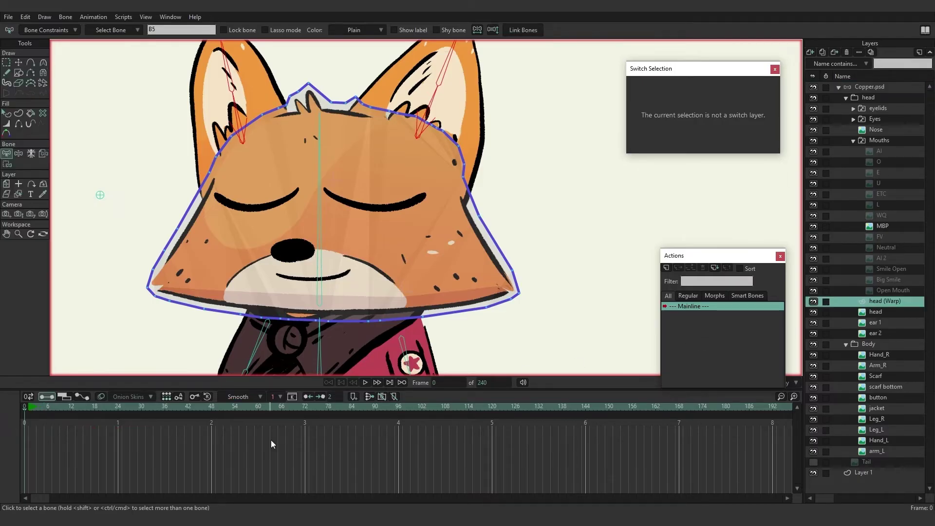
click(48, 407)
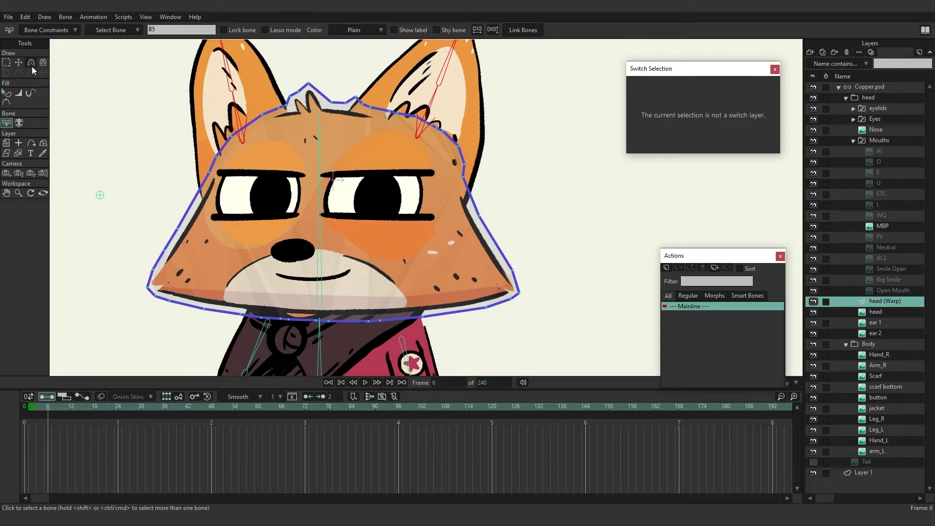
click(18, 62)
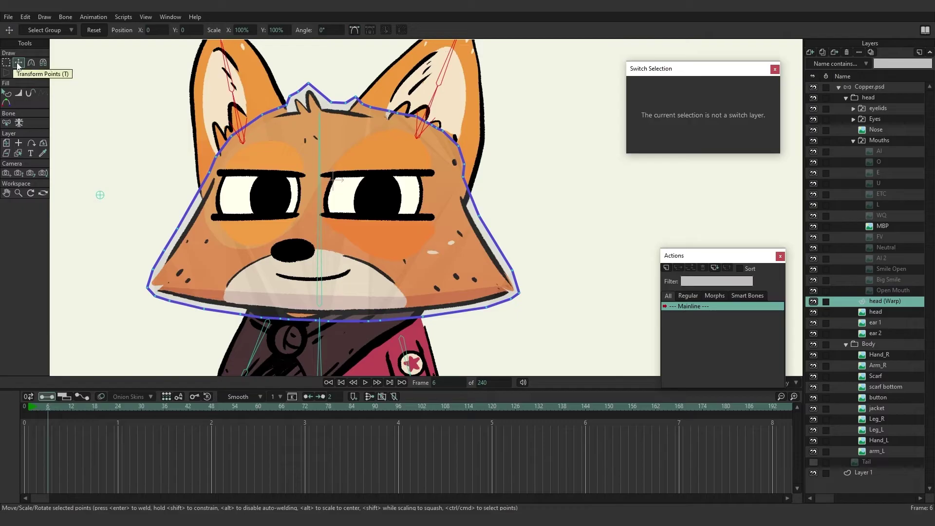
drag(479, 216, 462, 220)
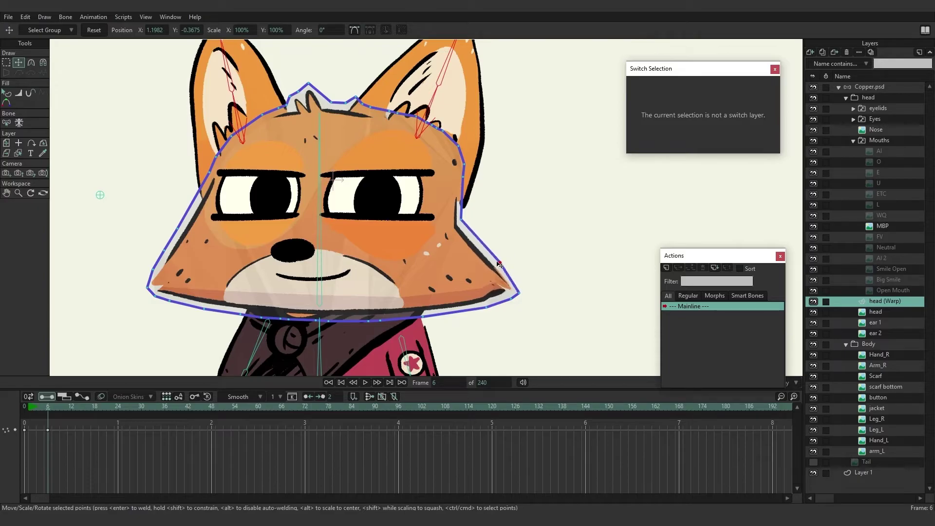
drag(499, 264, 508, 263)
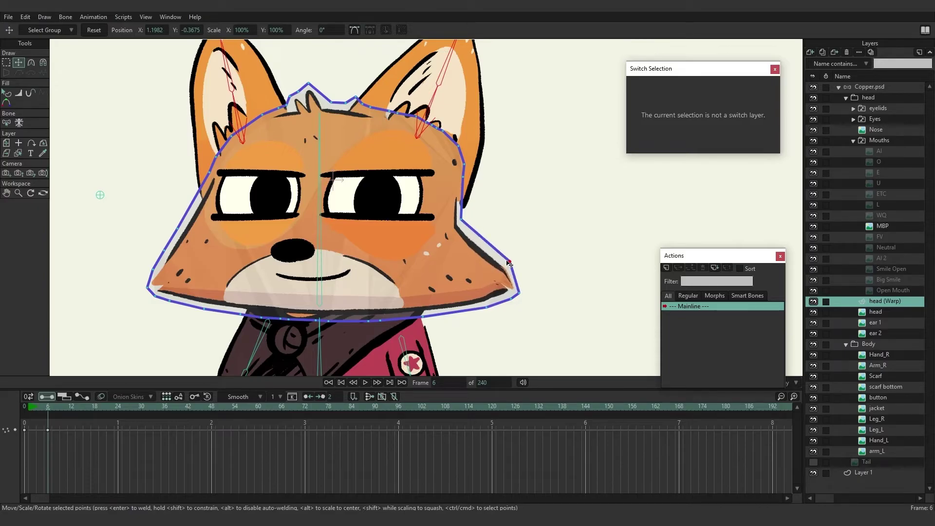
click(118, 413)
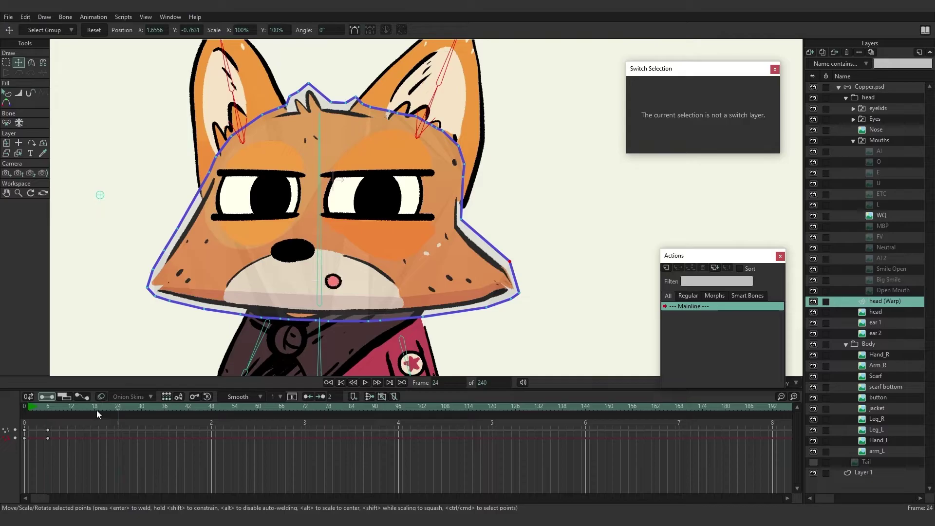
drag(510, 262, 580, 224)
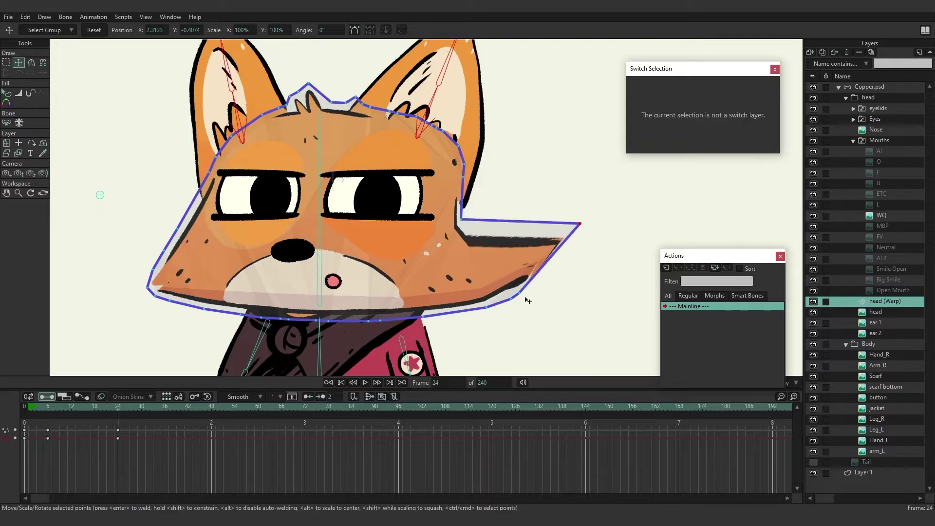
drag(526, 298, 566, 300)
Scrub the timeline to preview the cheek warp, with the head warp mesh hidden for comparison.
click(113, 407)
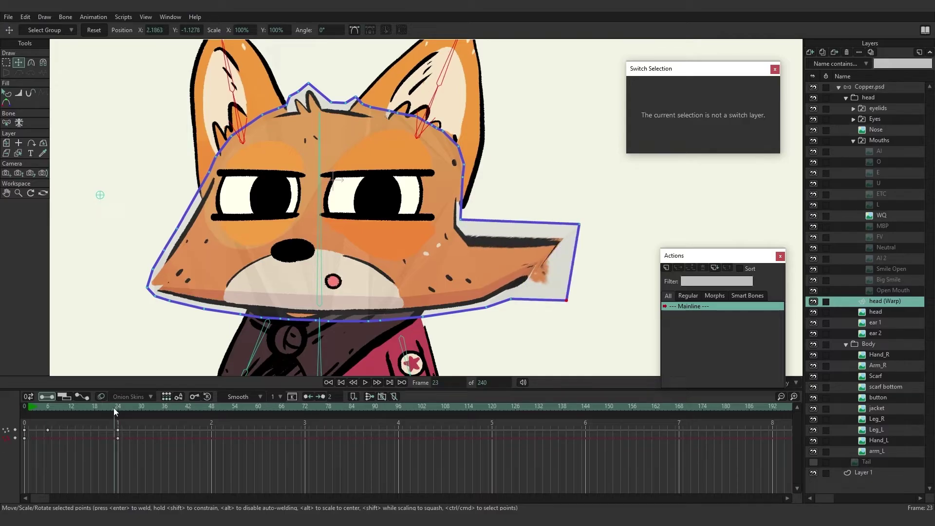
drag(113, 408, 83, 406)
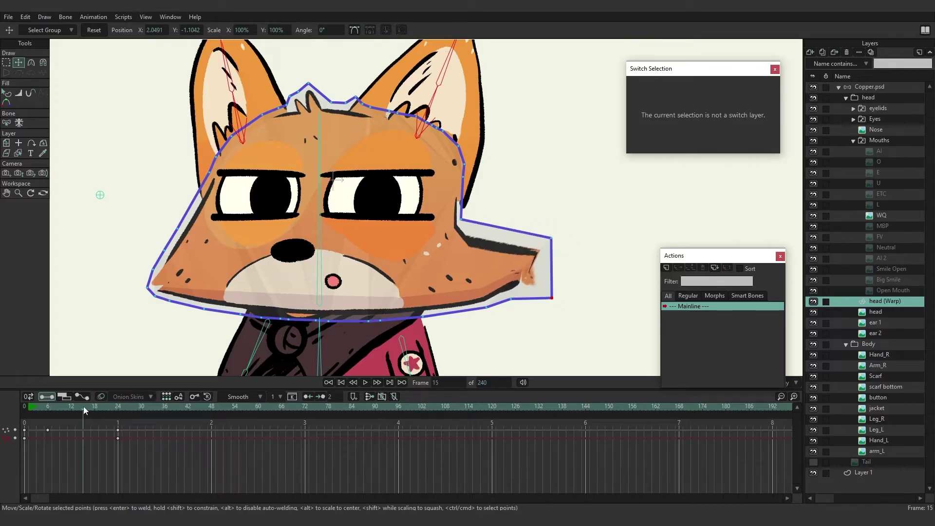
click(813, 302)
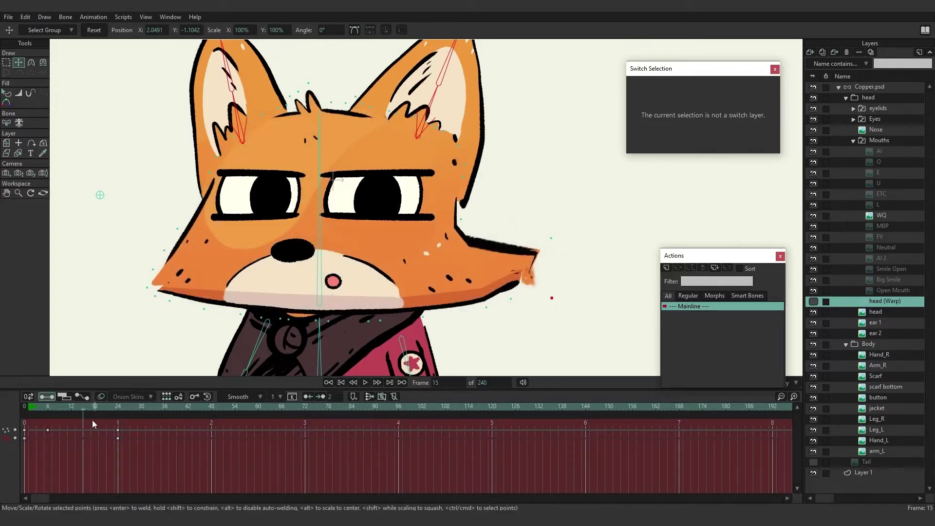
drag(71, 409, 99, 417)
drag(148, 445, 123, 448)
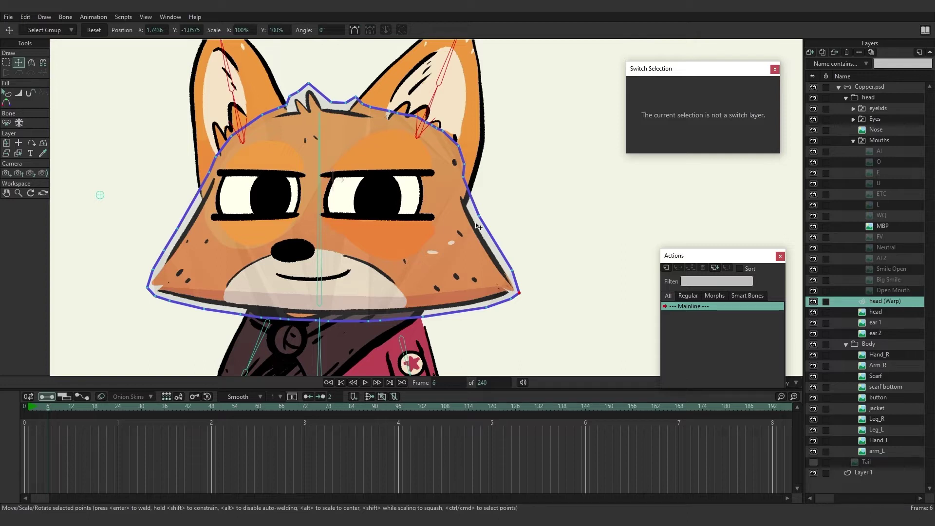
drag(474, 189, 438, 181)
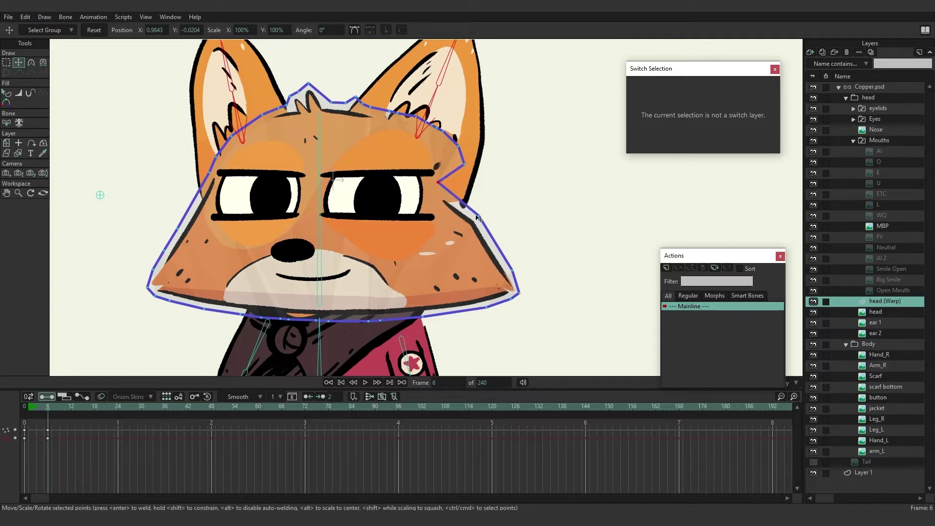
drag(479, 219, 438, 238)
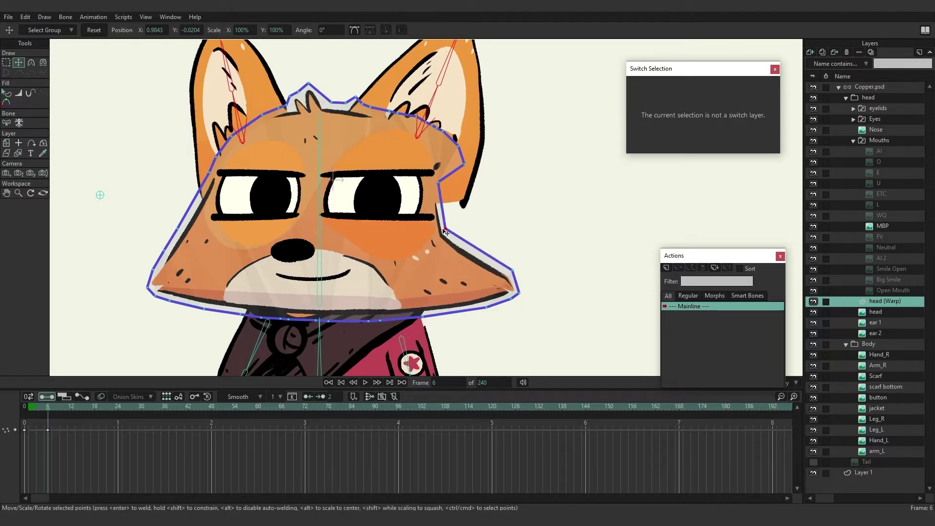
drag(445, 232, 456, 231)
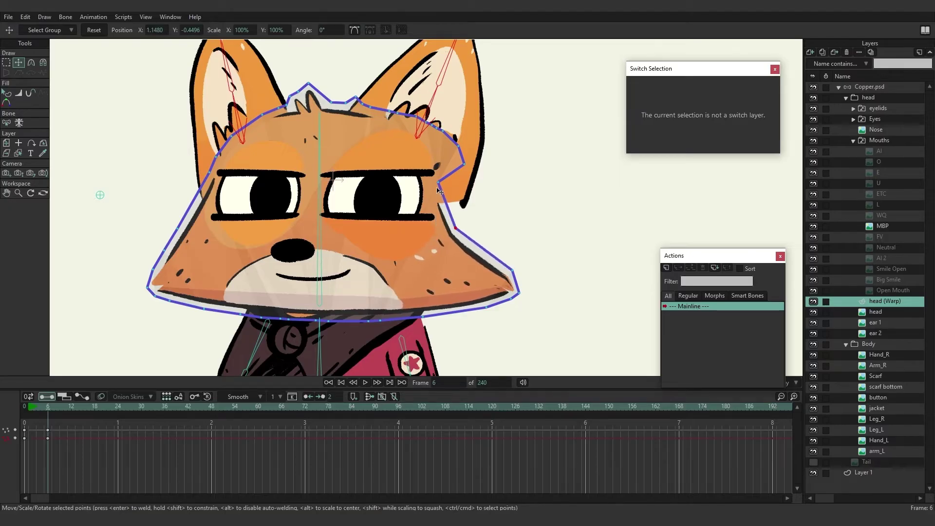
drag(439, 191, 414, 179)
drag(455, 228, 421, 227)
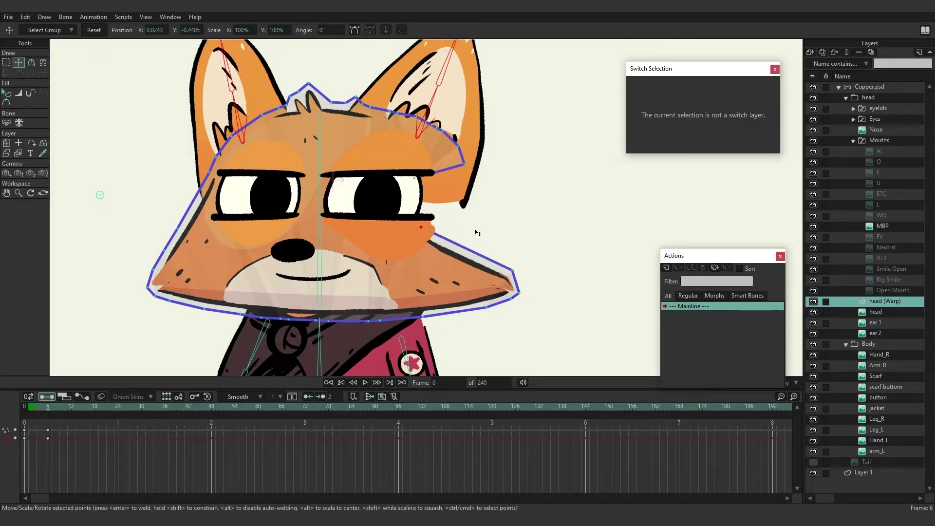
key(ctrl+z)
key(ctrl+z)
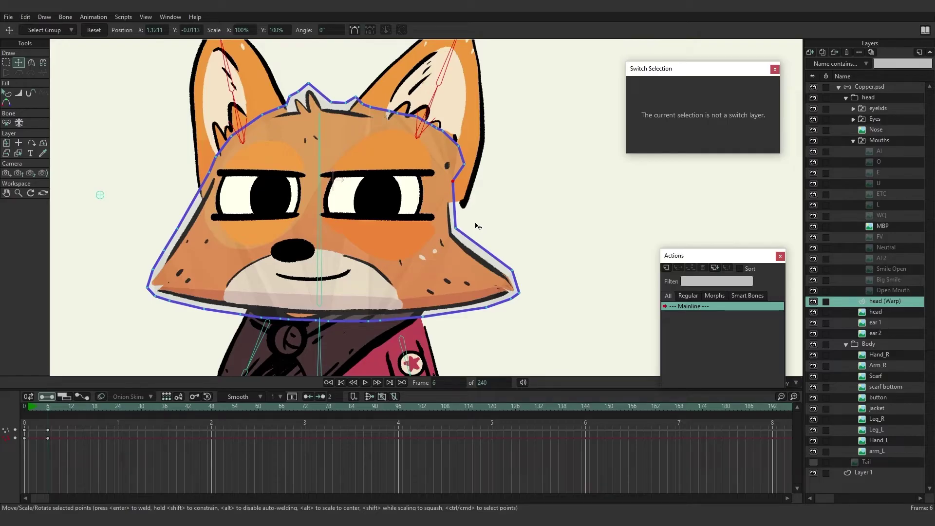
key(ctrl+z)
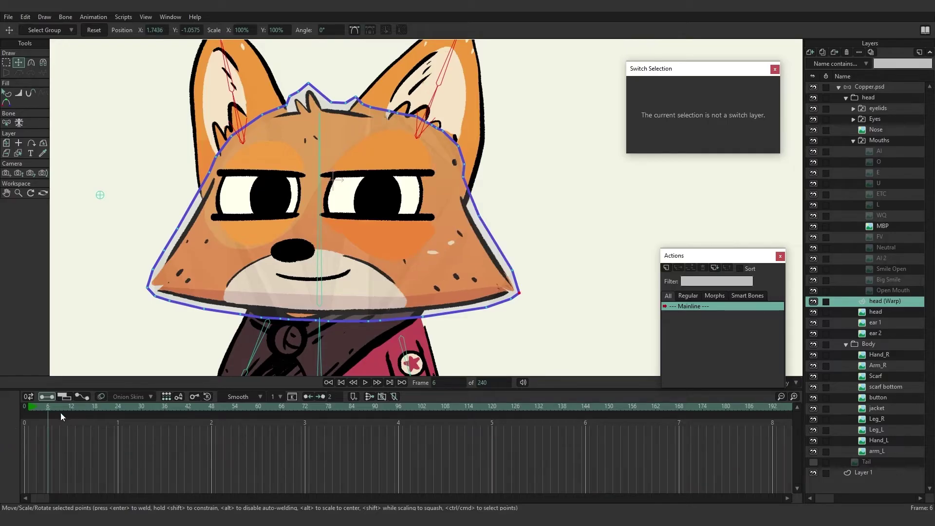
At frame 0, expand the eyelids, on, left, right, Eyes, Brlink UP, Brlink down and open groups.
click(24, 409)
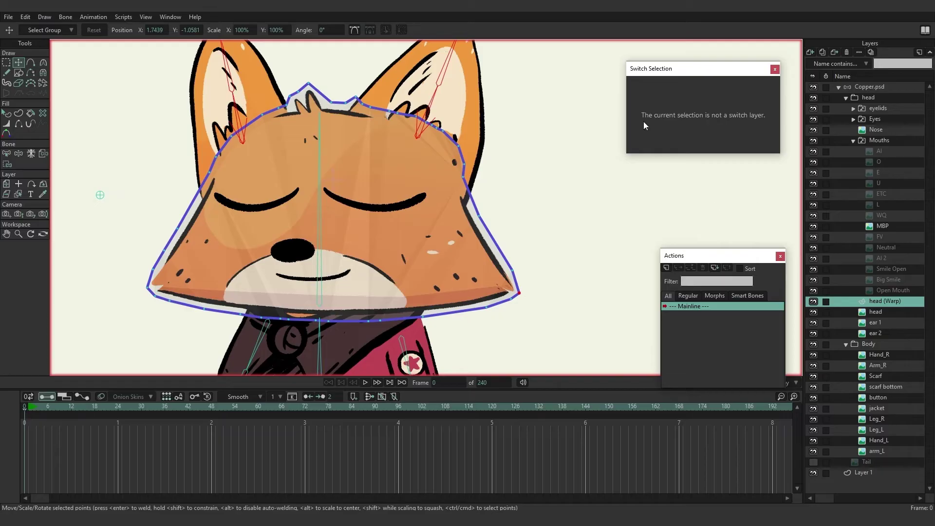
click(852, 108)
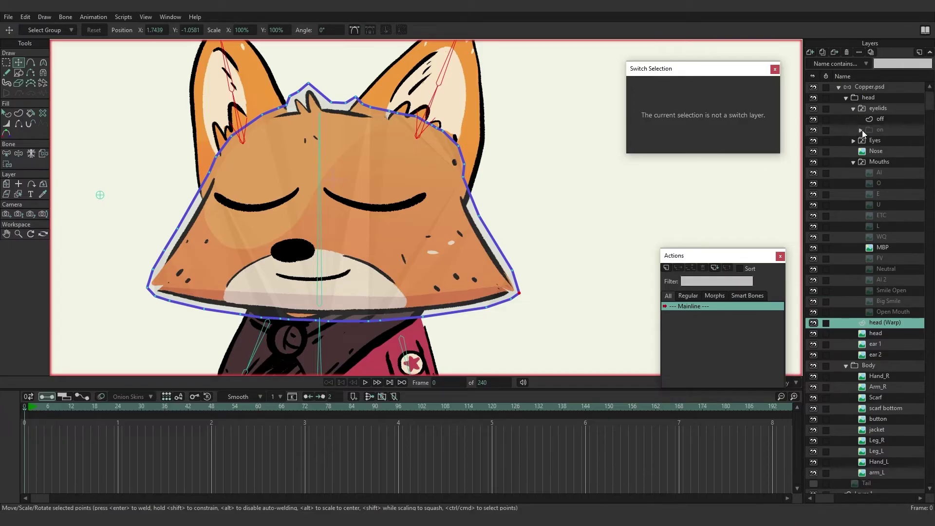
click(861, 130)
click(867, 141)
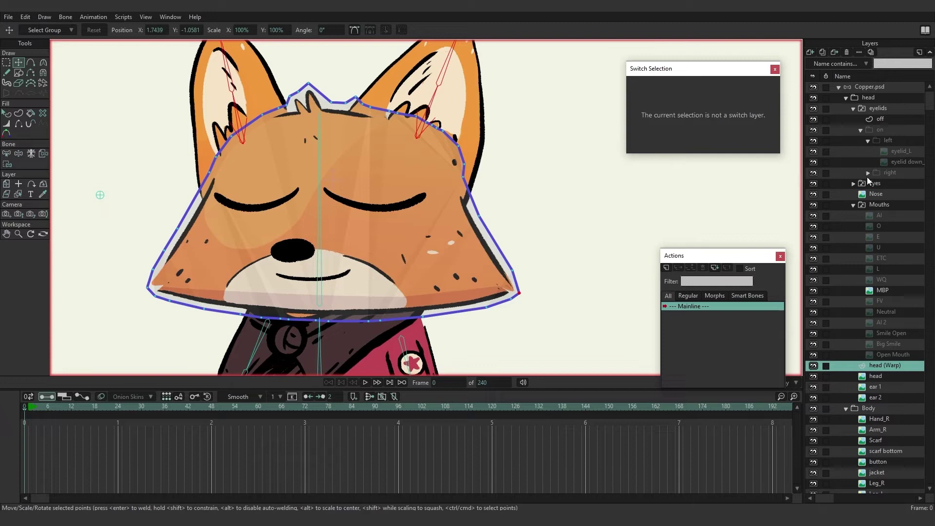
click(868, 173)
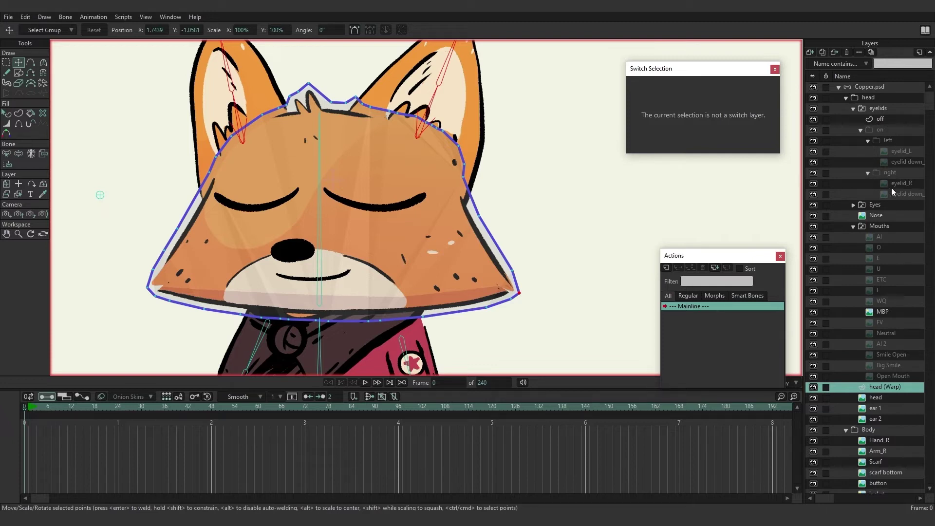
click(853, 205)
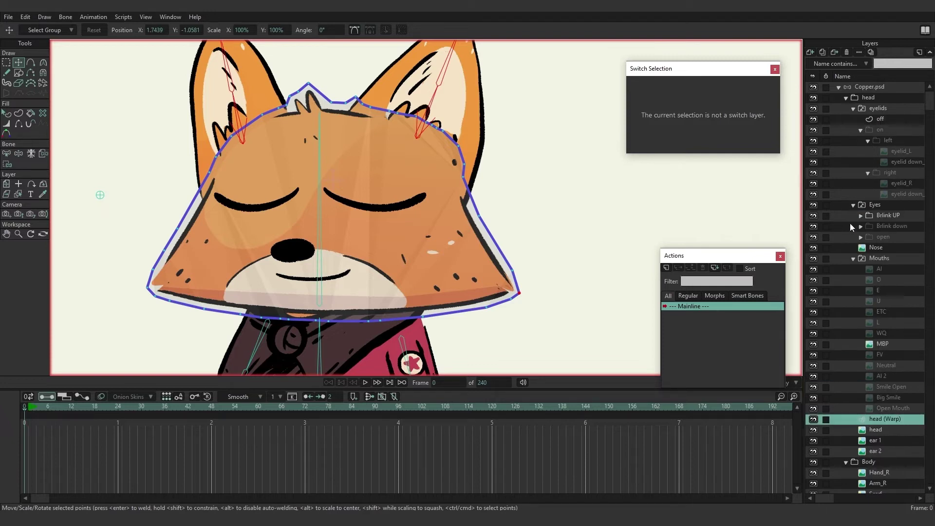
click(861, 216)
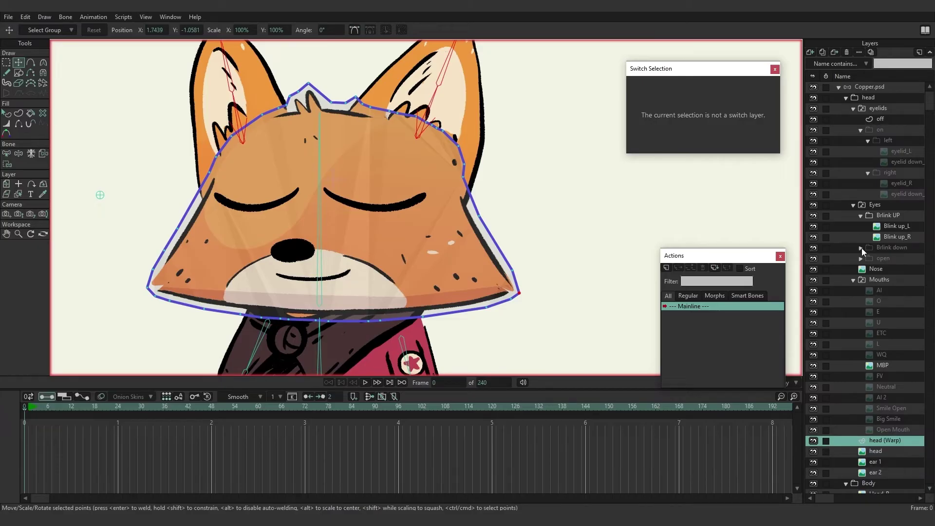
click(861, 247)
click(861, 280)
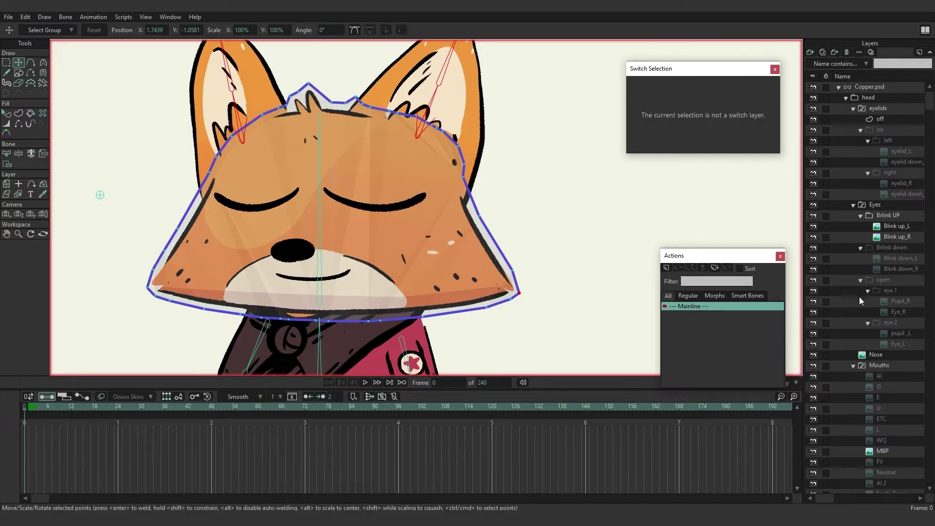
Scroll down the Layers panel and select the head image layer.
scroll(855, 347, down, 1)
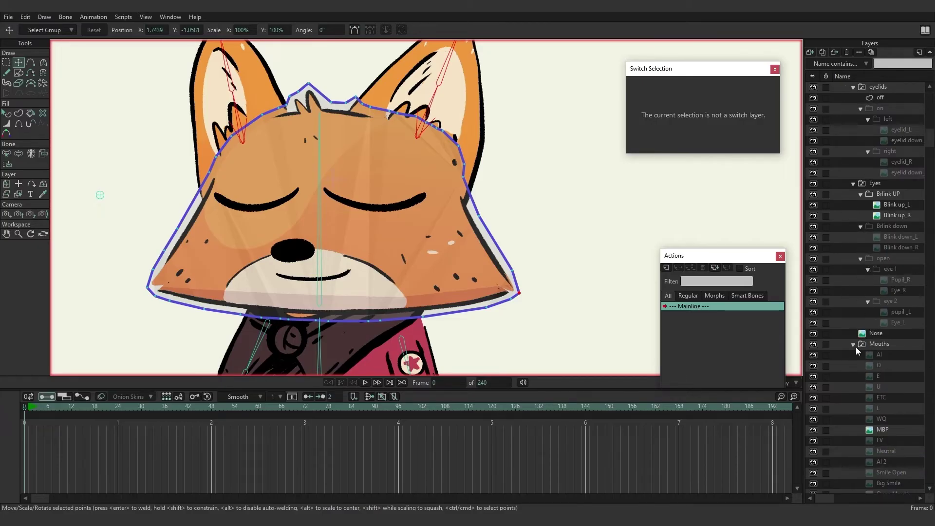
scroll(890, 319, down, 4)
scroll(890, 318, down, 3)
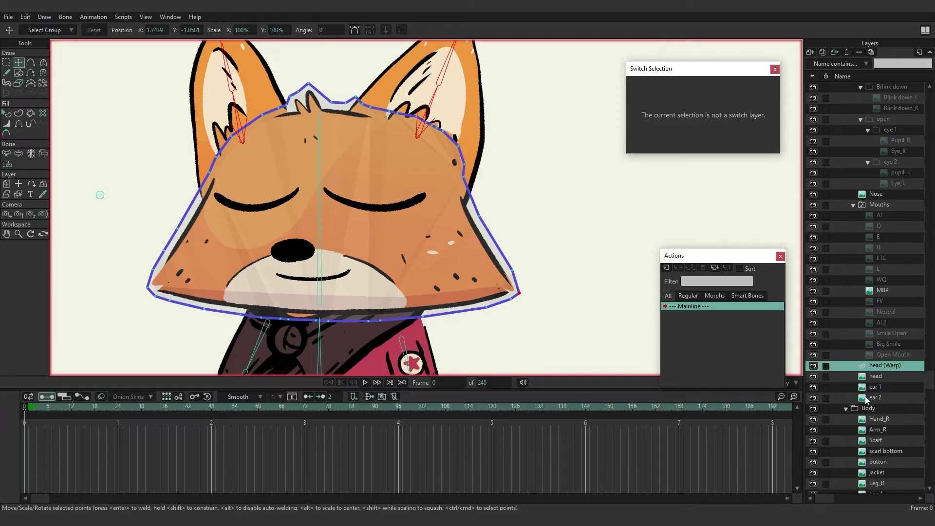
click(876, 377)
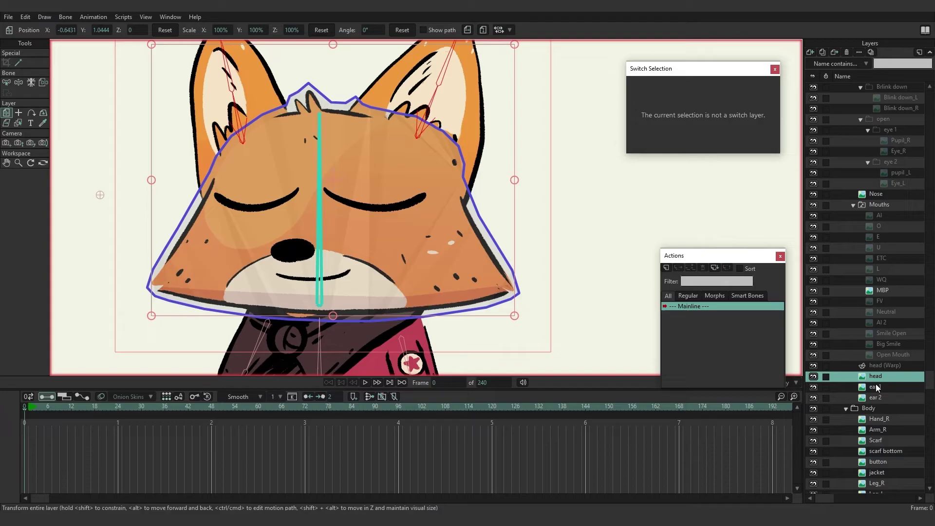
Assign head (Warp) as the warp layer for every layer from eyelid_L to Open Mouth.
click(881, 355)
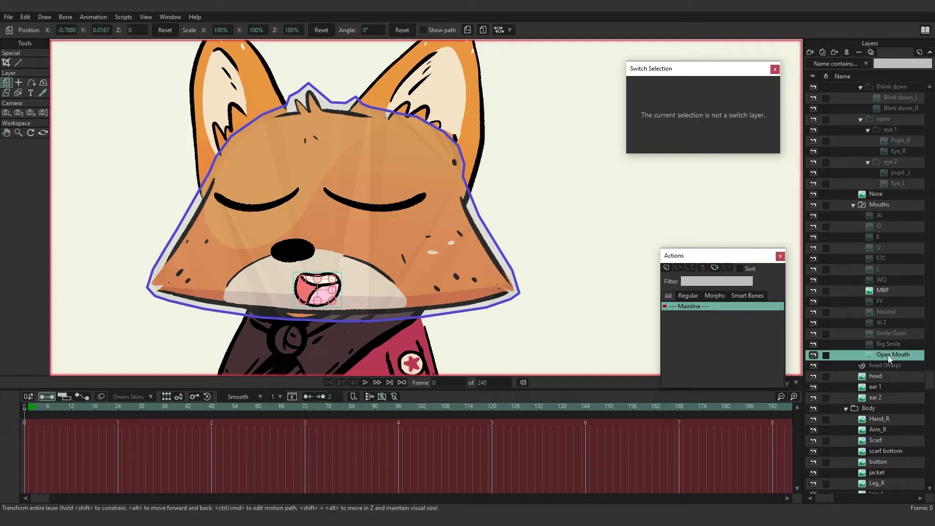
double_click(893, 359)
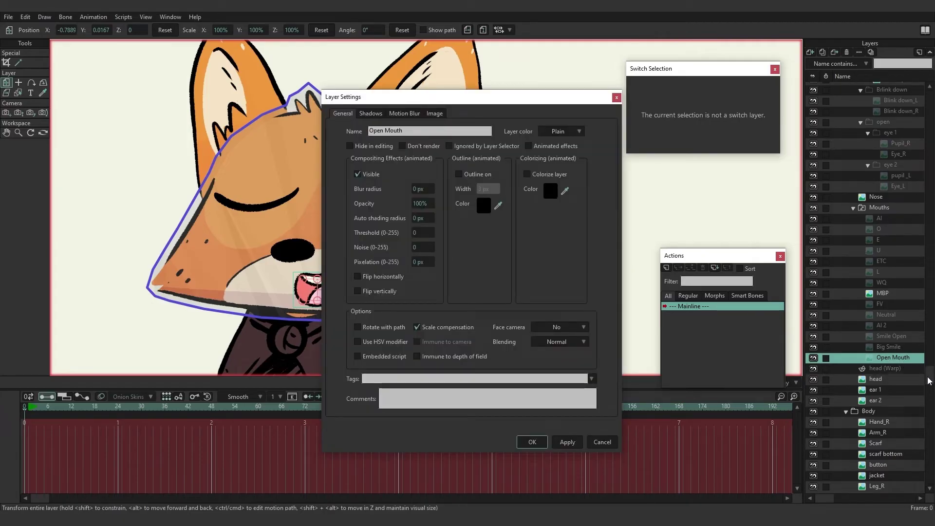
drag(929, 381, 933, 139)
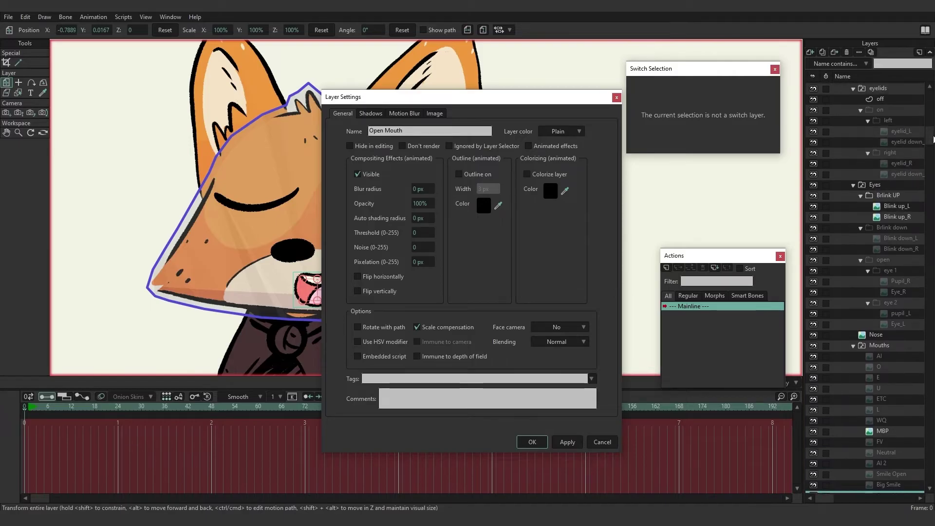
shift+click(898, 137)
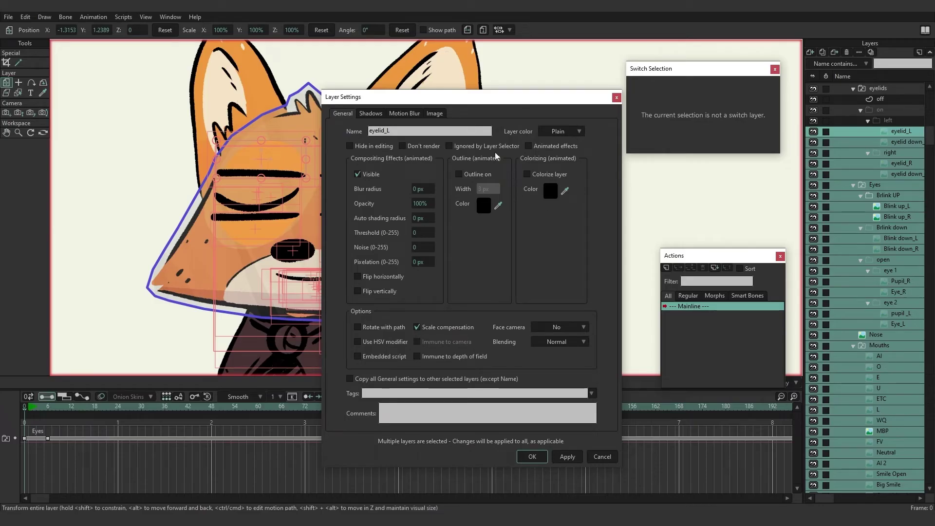
click(442, 115)
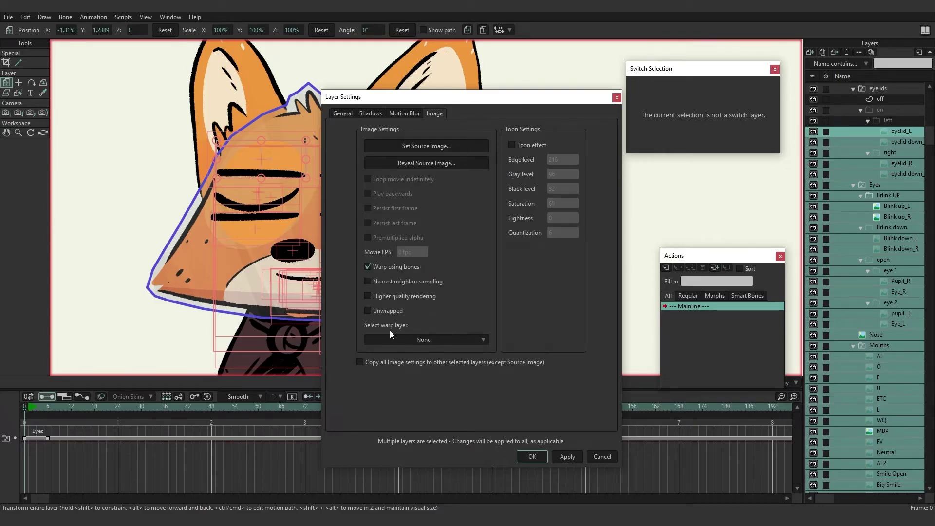
click(416, 338)
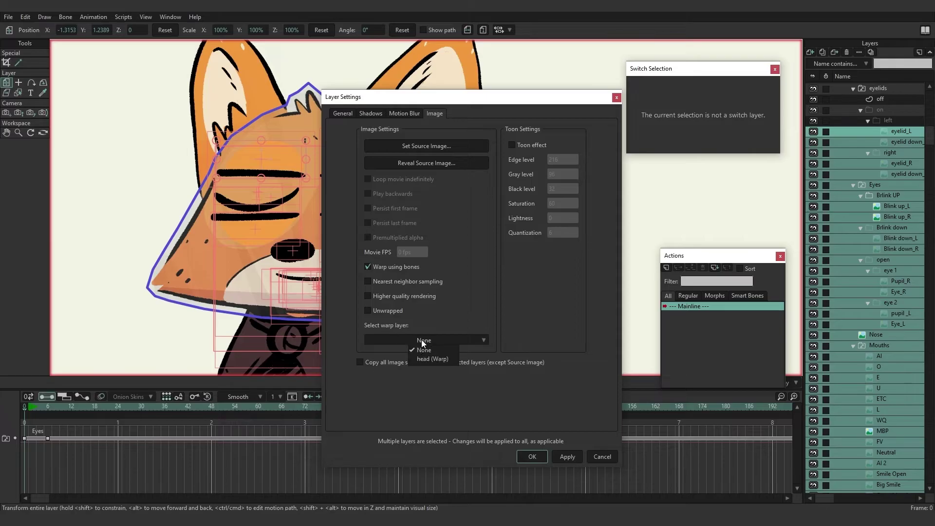
click(447, 361)
click(533, 457)
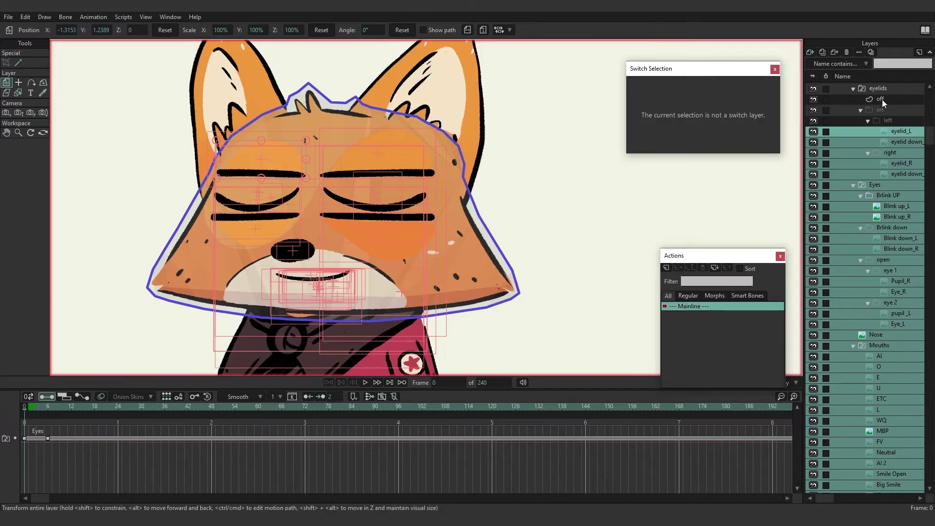
scroll(927, 143, up, 1)
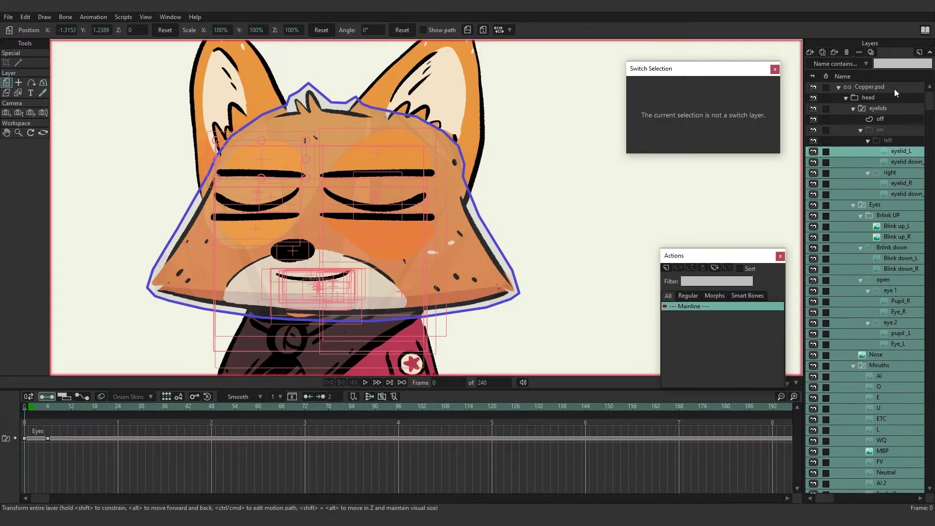
click(895, 88)
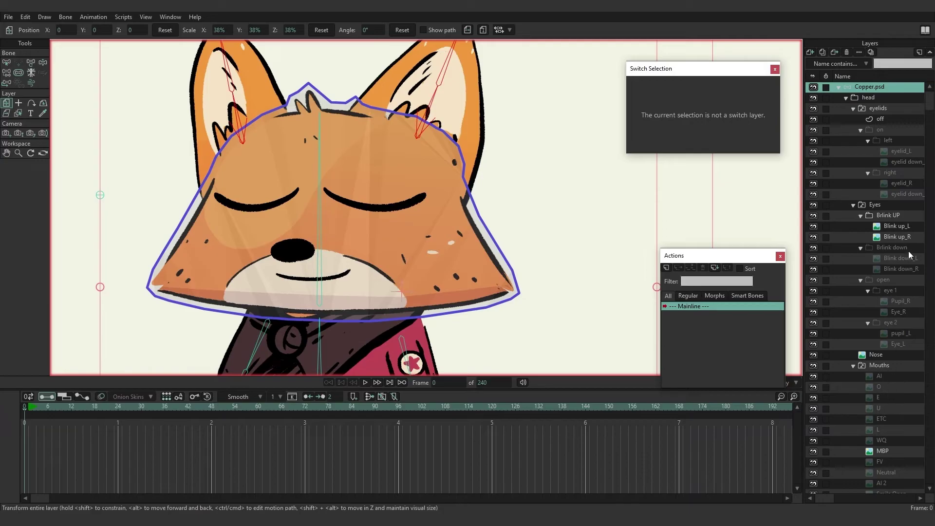
scroll(889, 341, down, 2)
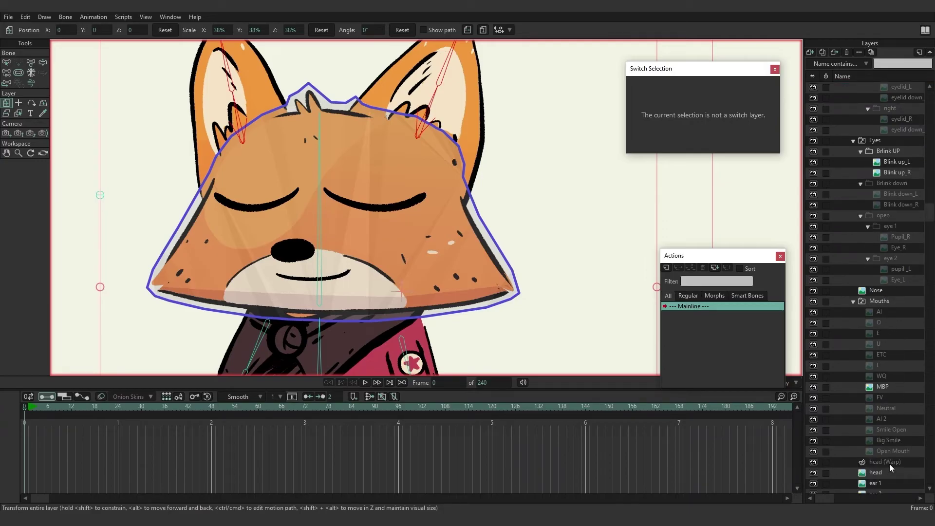
click(889, 463)
click(48, 407)
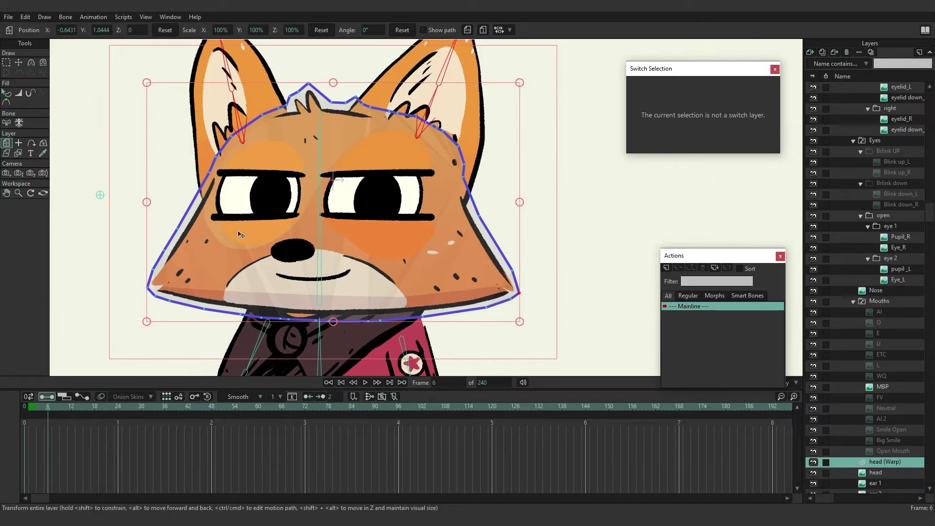
click(18, 62)
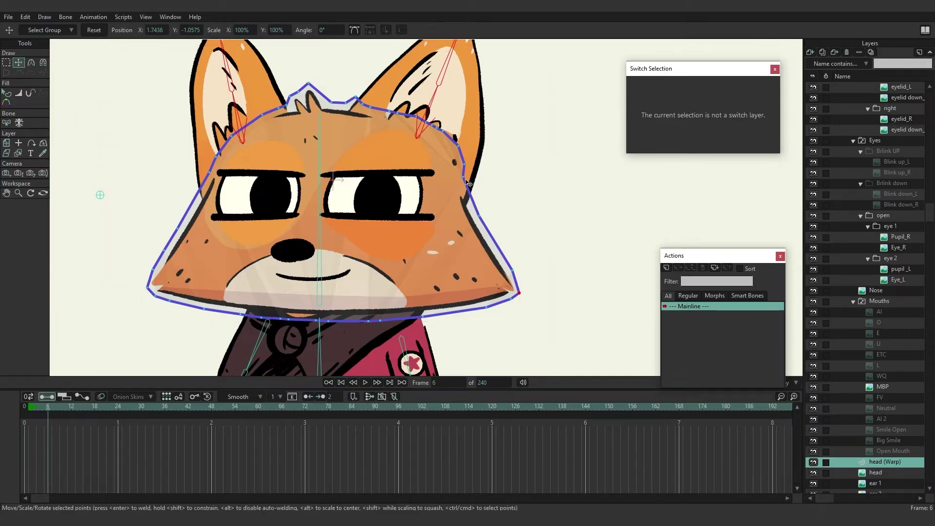
drag(468, 182, 442, 182)
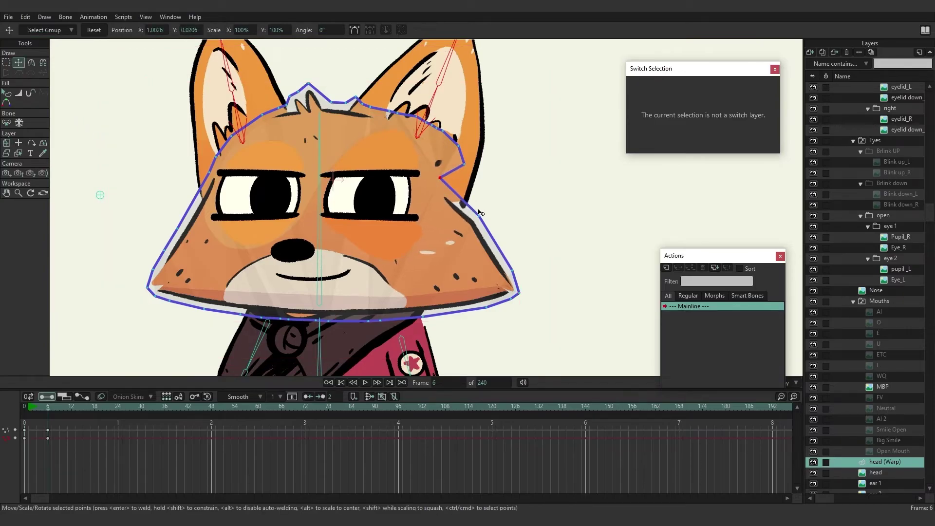
drag(480, 213, 444, 223)
drag(440, 178, 422, 180)
drag(443, 223, 421, 222)
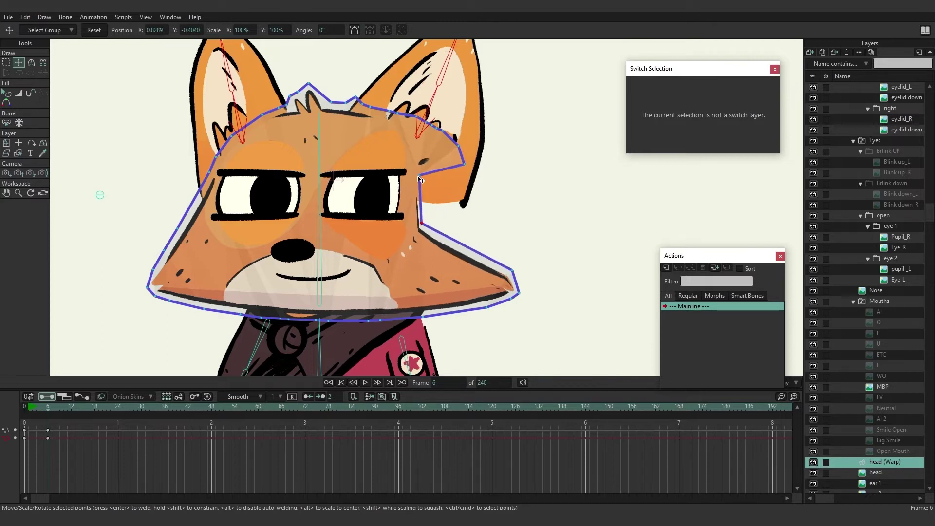
drag(464, 164, 427, 147)
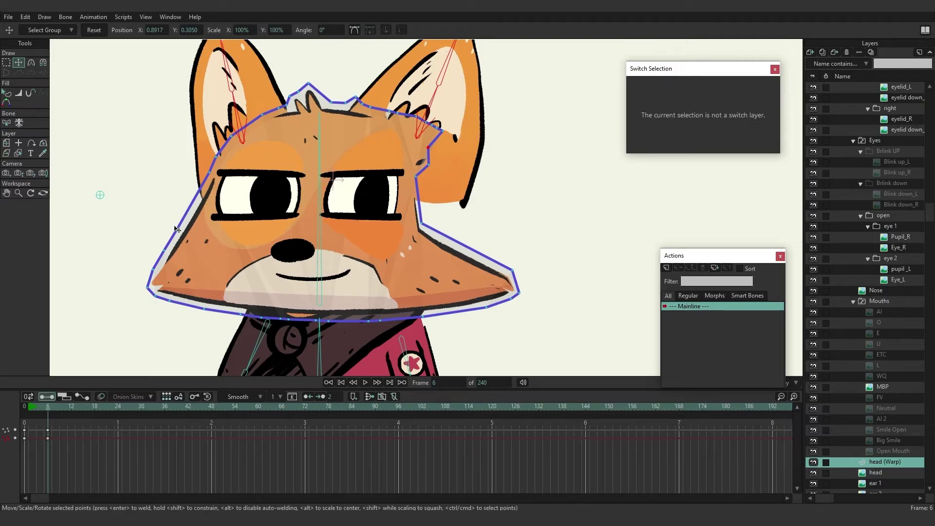
drag(176, 229, 169, 256)
drag(69, 450, 43, 430)
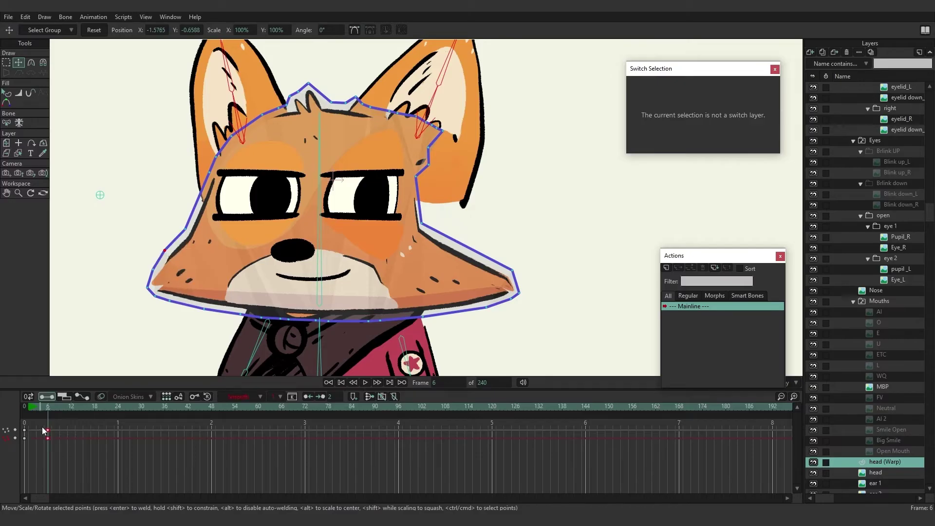
key(Delete)
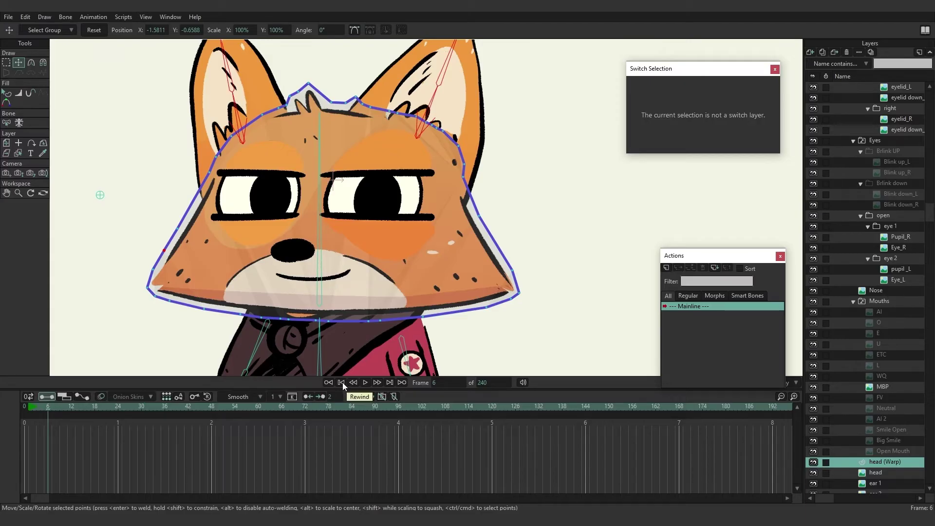
click(24, 407)
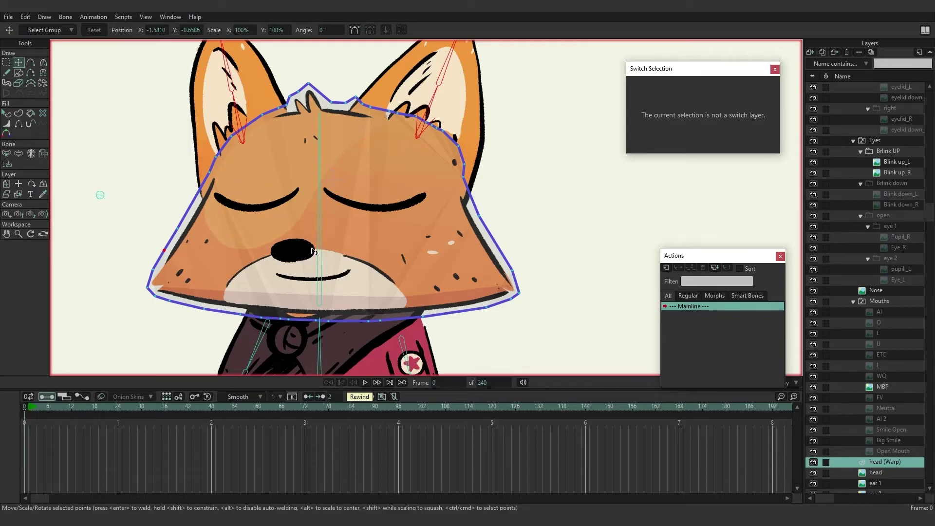
click(34, 61)
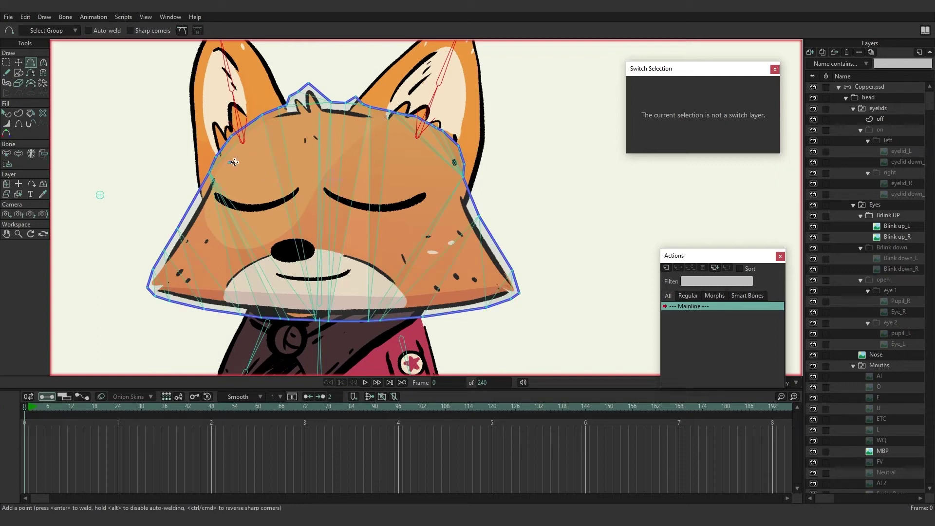
Add mesh lines across the brows and beneath the eyes, with extra points above and below each eye.
drag(229, 163, 436, 170)
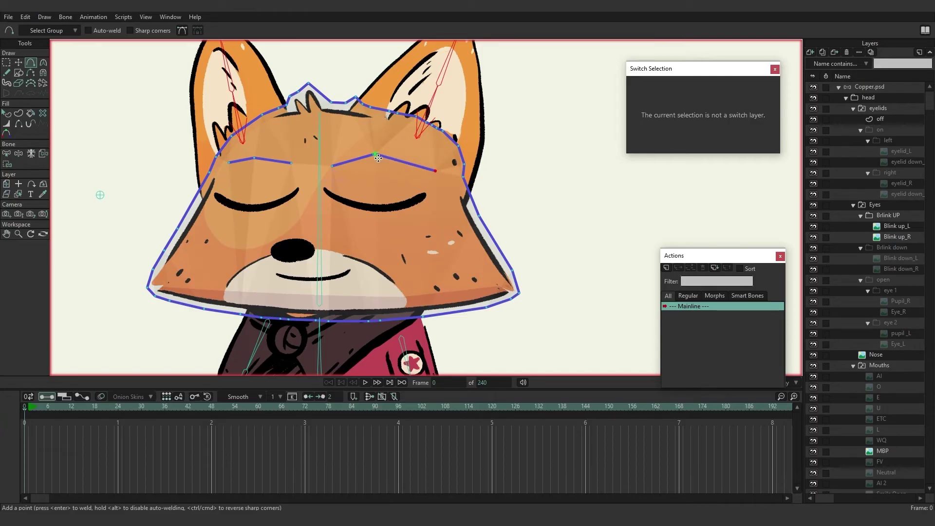
drag(215, 216, 250, 232)
drag(251, 231, 431, 220)
click(406, 228)
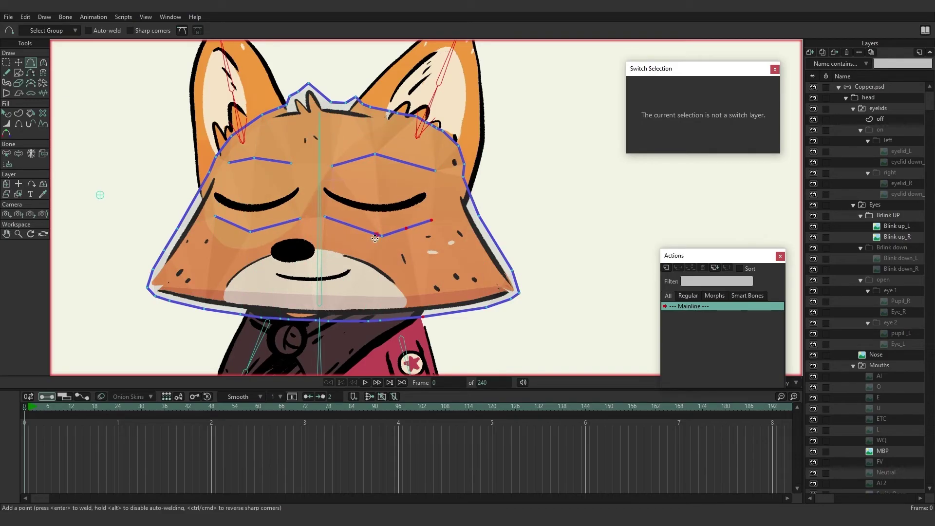
click(357, 228)
click(342, 223)
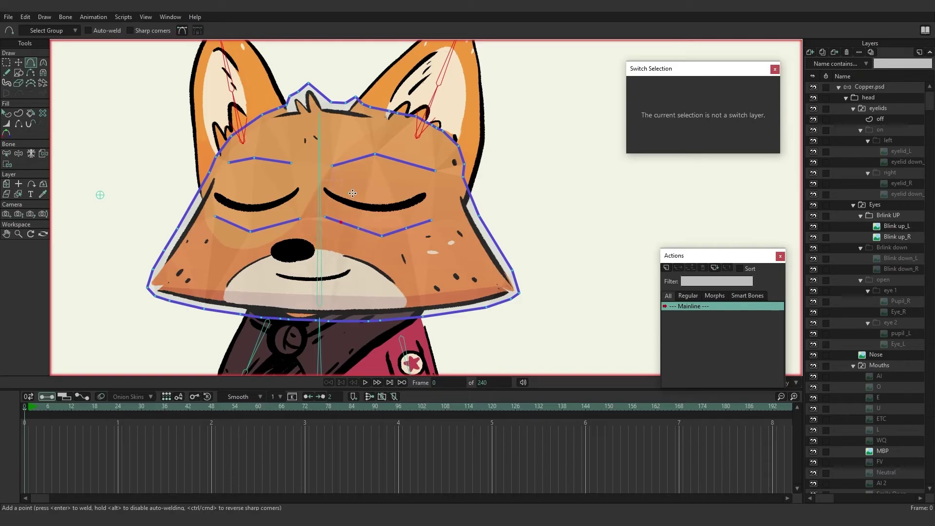
click(353, 162)
click(409, 164)
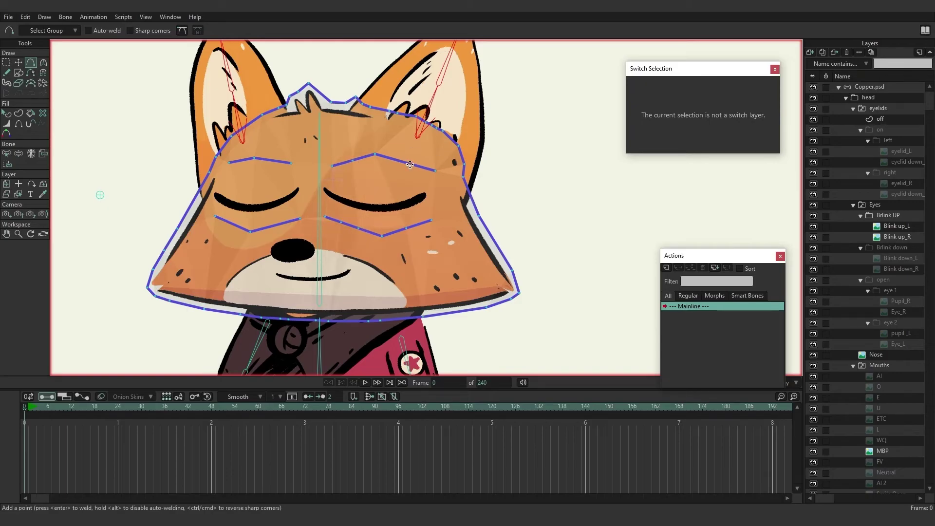
click(273, 160)
click(241, 159)
click(224, 219)
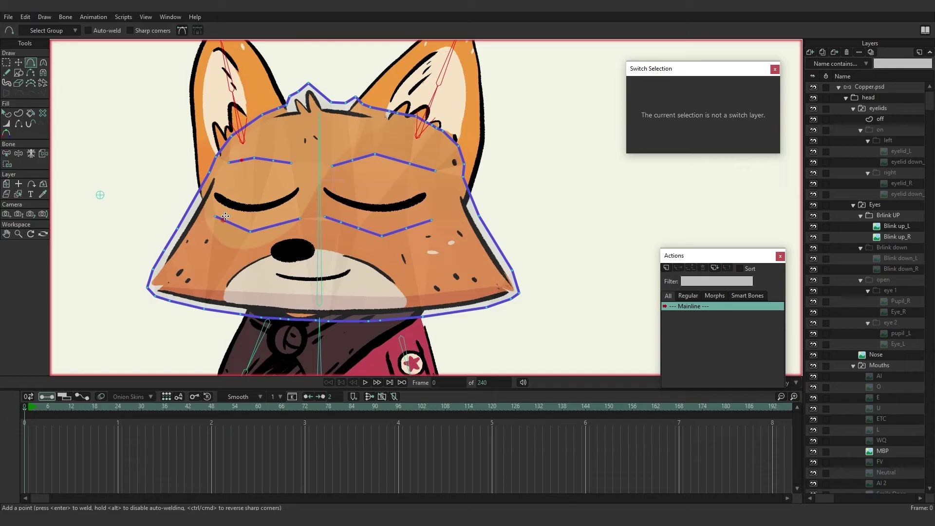
click(273, 226)
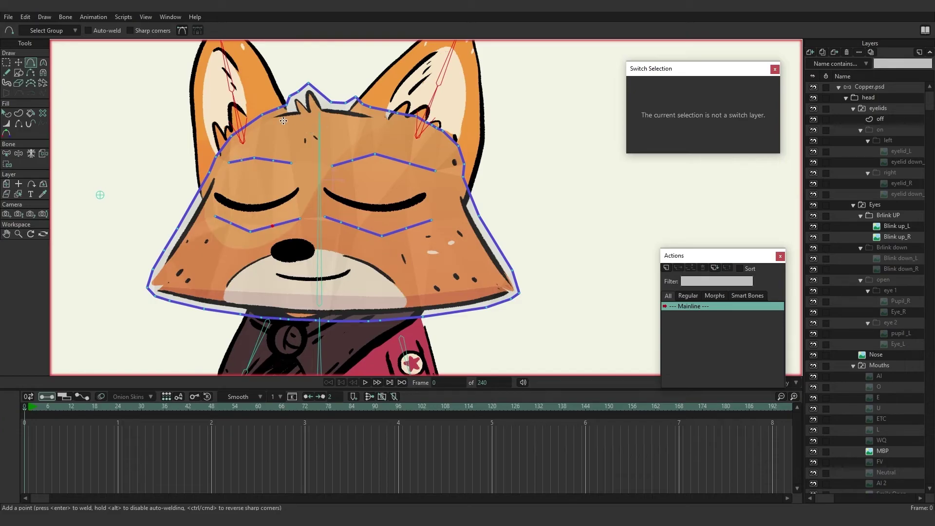
Add mesh lines on the forehead, snout, below the nose, along the mouth and down both cheeks.
drag(280, 125, 362, 125)
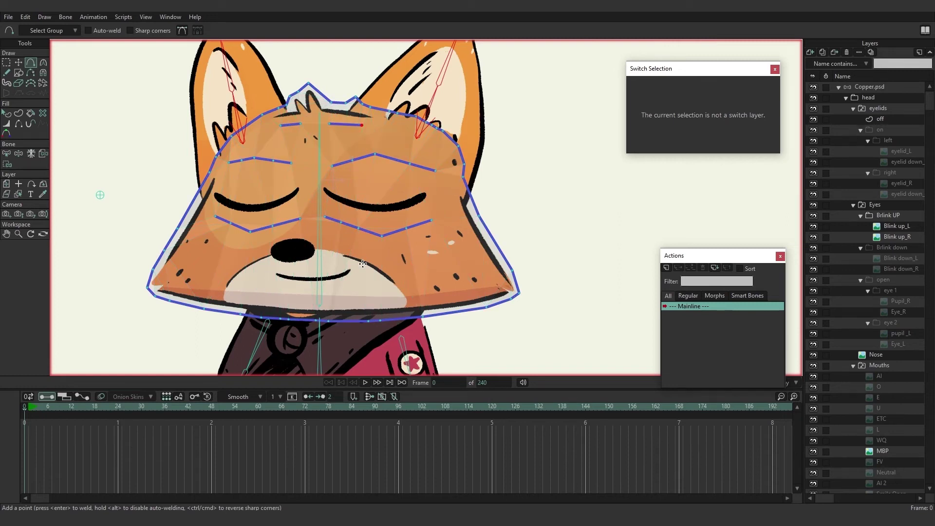
drag(268, 240, 422, 315)
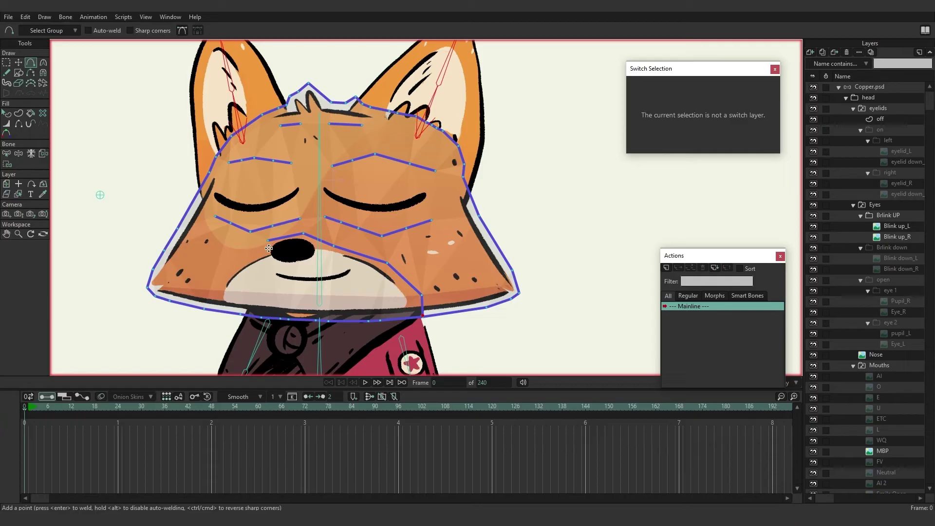
mouse_move(267, 240)
mouse_down()
mouse_move(223, 265)
mouse_move(206, 307)
mouse_up()
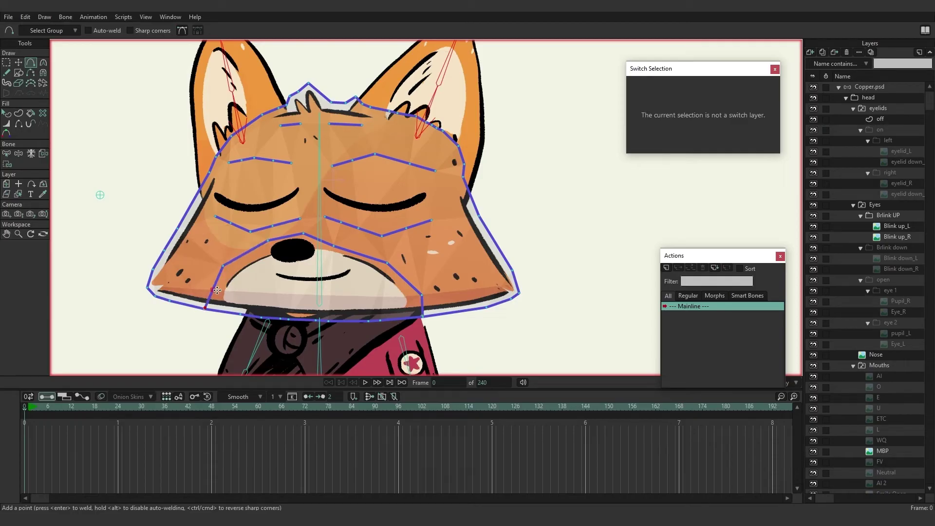
drag(271, 258, 323, 258)
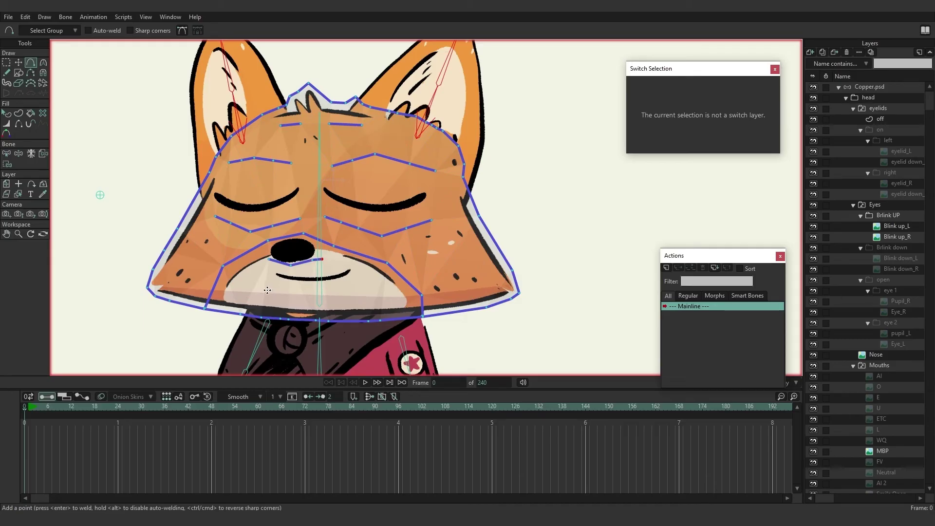
drag(265, 279, 373, 278)
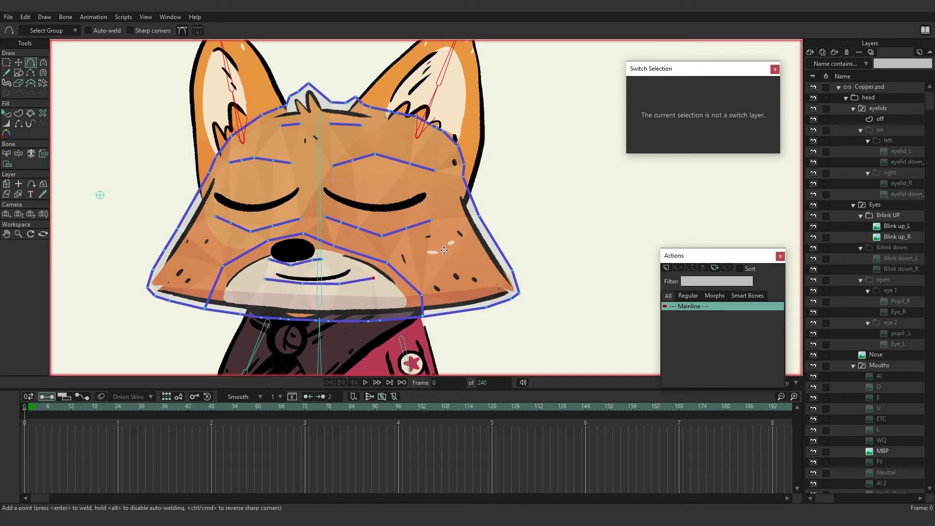
drag(428, 238, 459, 290)
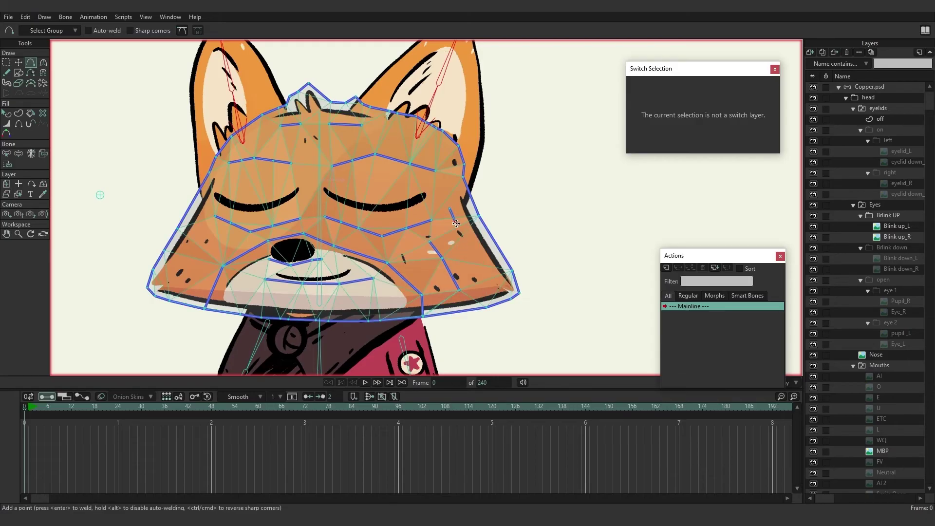
drag(450, 208, 483, 280)
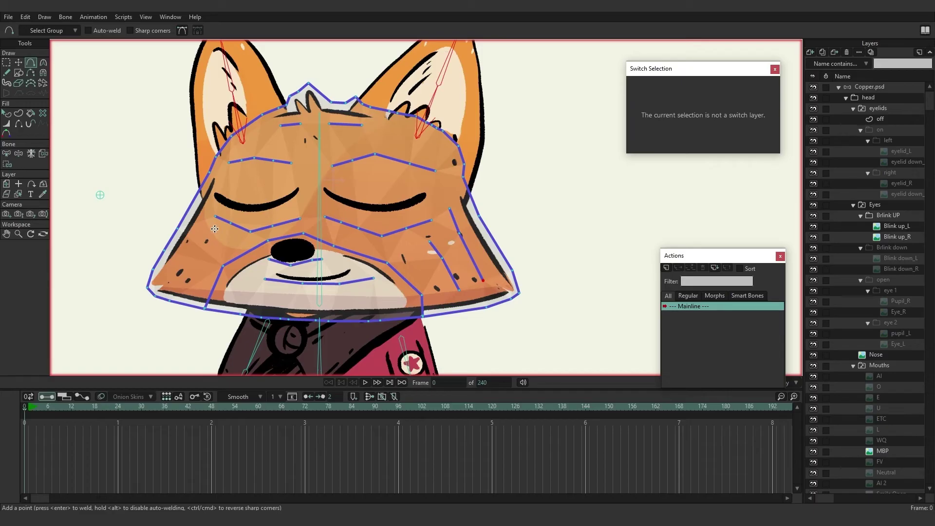
mouse_move(196, 245)
mouse_down()
mouse_move(164, 285)
mouse_move(208, 257)
mouse_move(189, 284)
mouse_up()
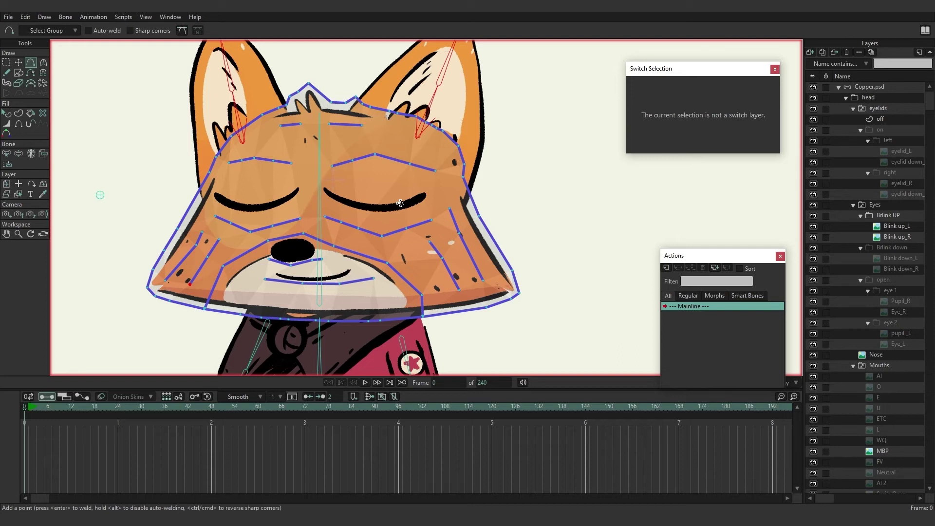
At frame 6, drag head mesh points near the right eye and cheek into a squint.
click(47, 407)
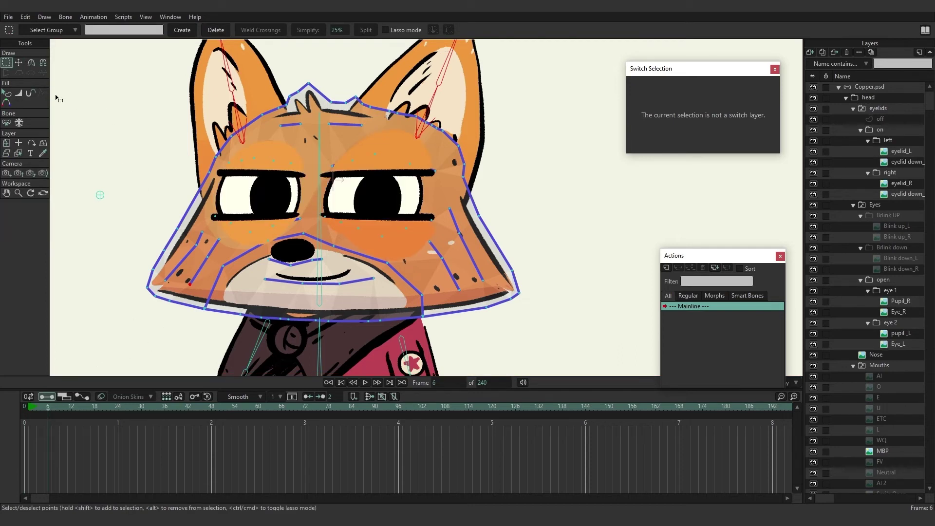
click(18, 64)
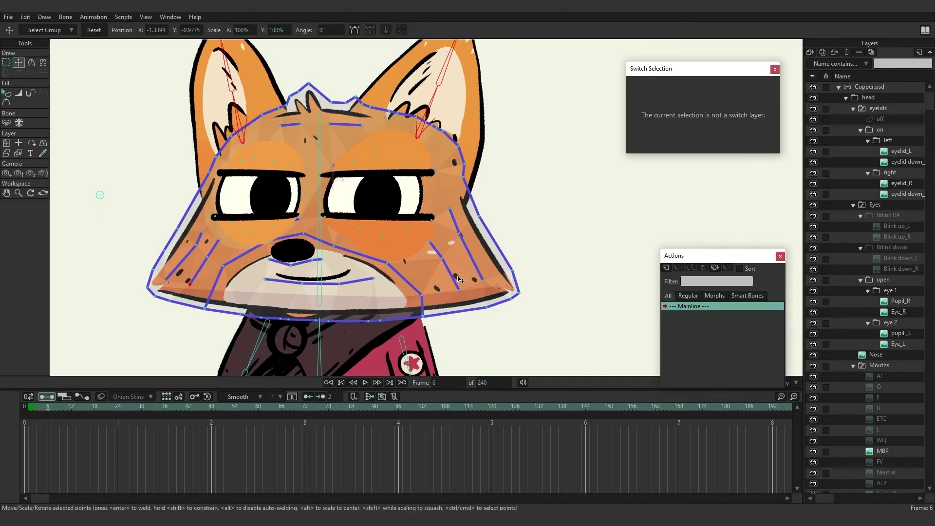
drag(430, 246, 355, 159)
drag(351, 158, 387, 230)
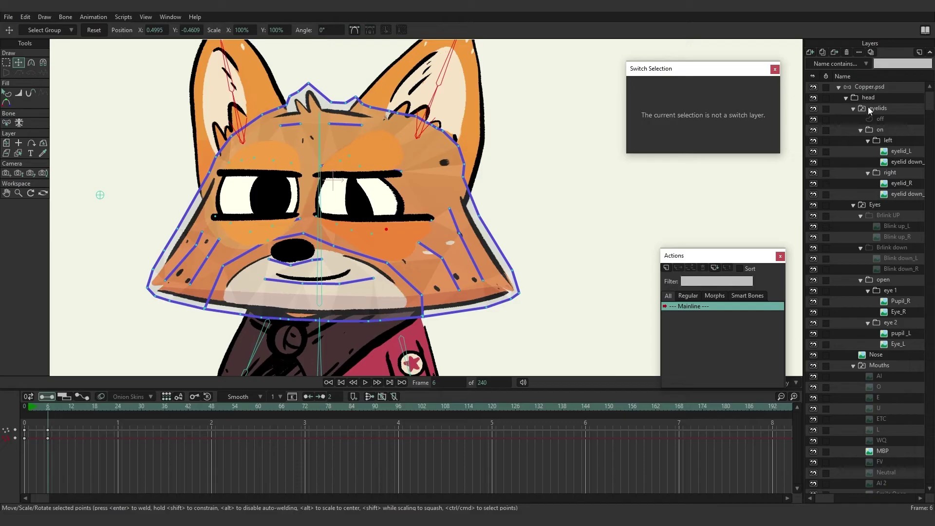
On the Copper.psd bone layer, deselect the ear bones and nudge the eye bone to shift the pupils left.
click(861, 89)
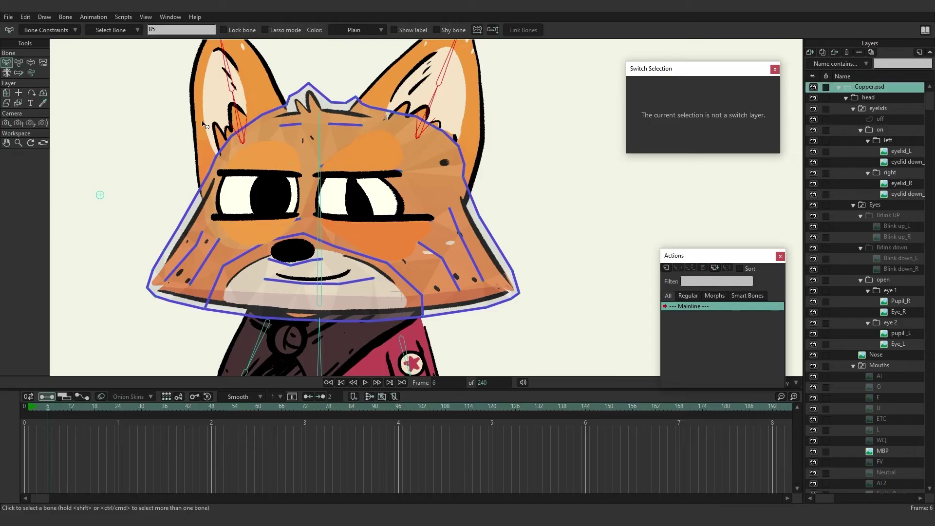
click(18, 64)
click(100, 196)
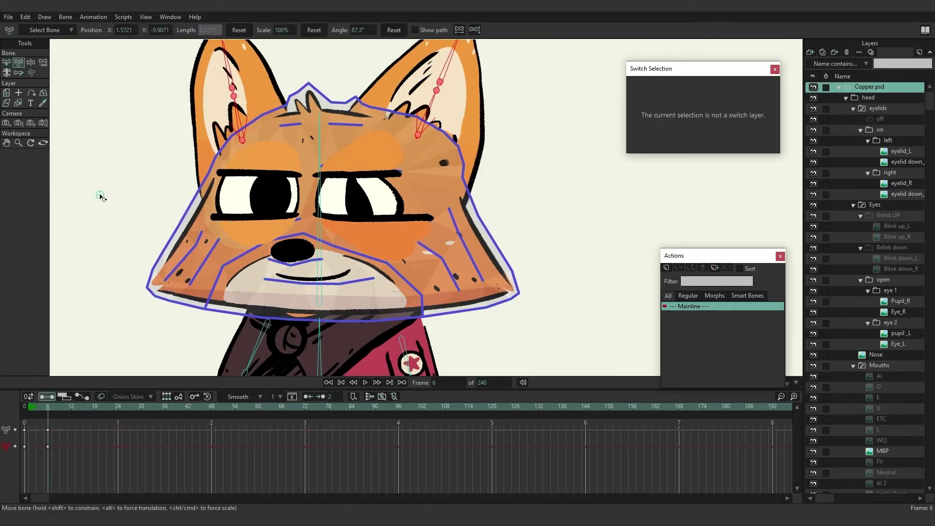
click(61, 103)
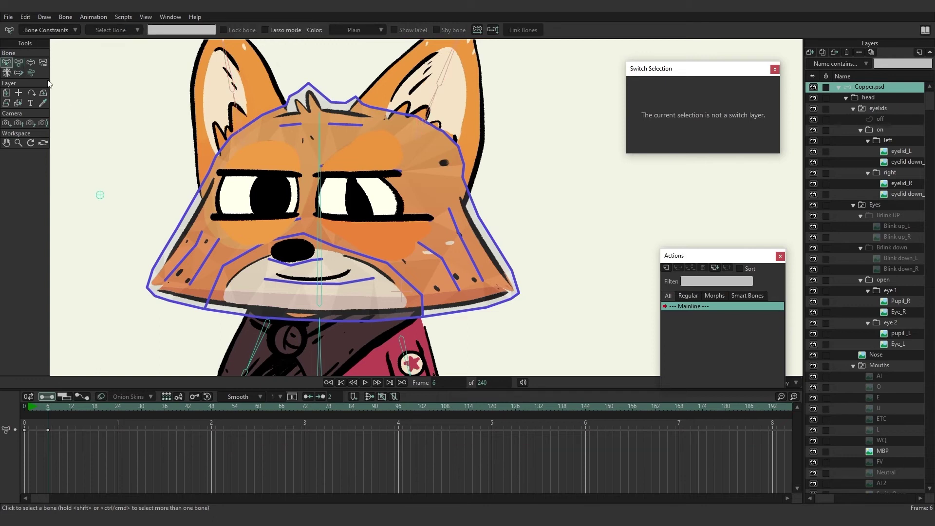
mouse_move(100, 195)
mouse_down()
mouse_move(80, 188)
mouse_move(130, 186)
mouse_move(87, 197)
mouse_move(100, 195)
mouse_move(75, 190)
mouse_move(110, 193)
mouse_move(80, 195)
mouse_move(96, 192)
mouse_up()
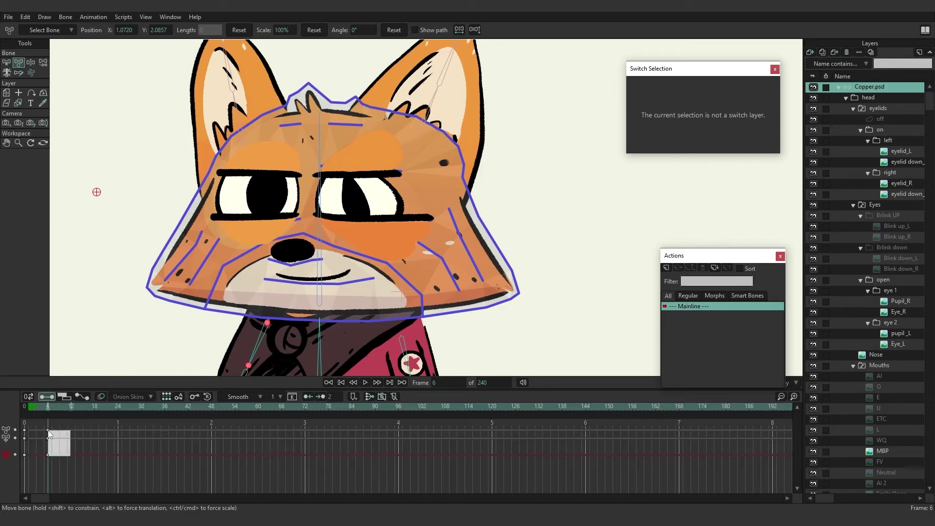
Delete the frame-6 keys from the bones and the head (Warp) layer, then return to frame 0.
key(Delete)
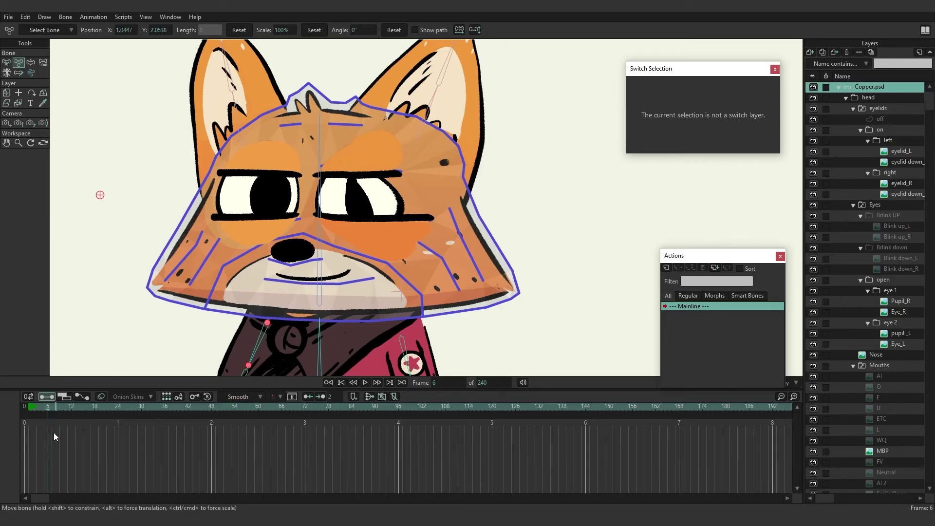
scroll(872, 370, down, 5)
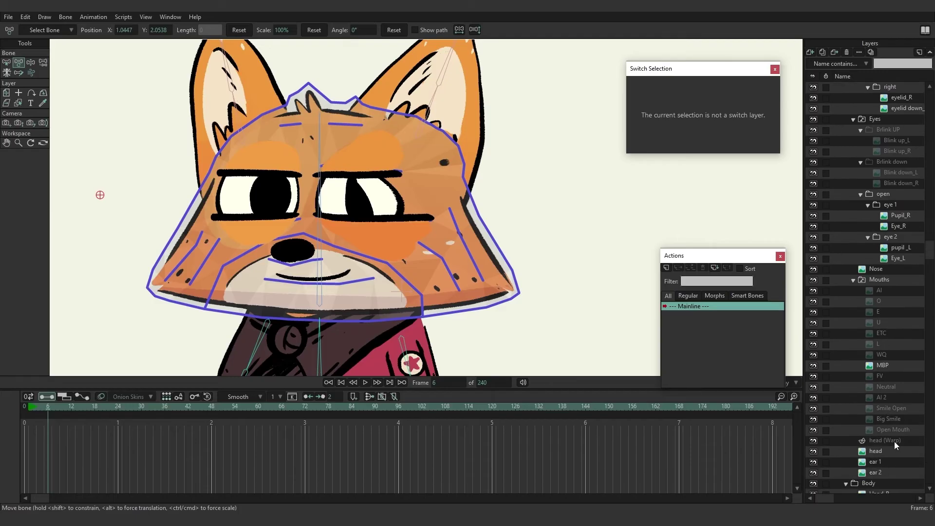
click(893, 441)
drag(57, 446, 45, 431)
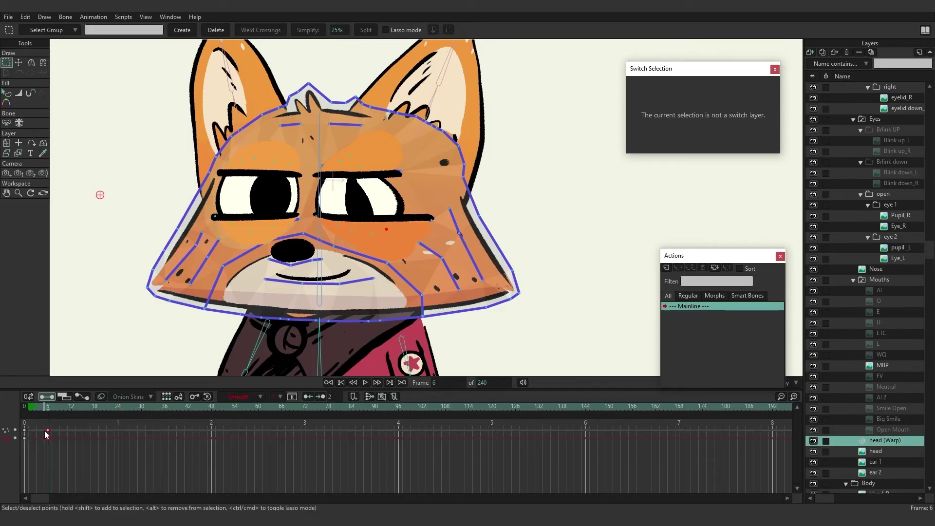
key(Delete)
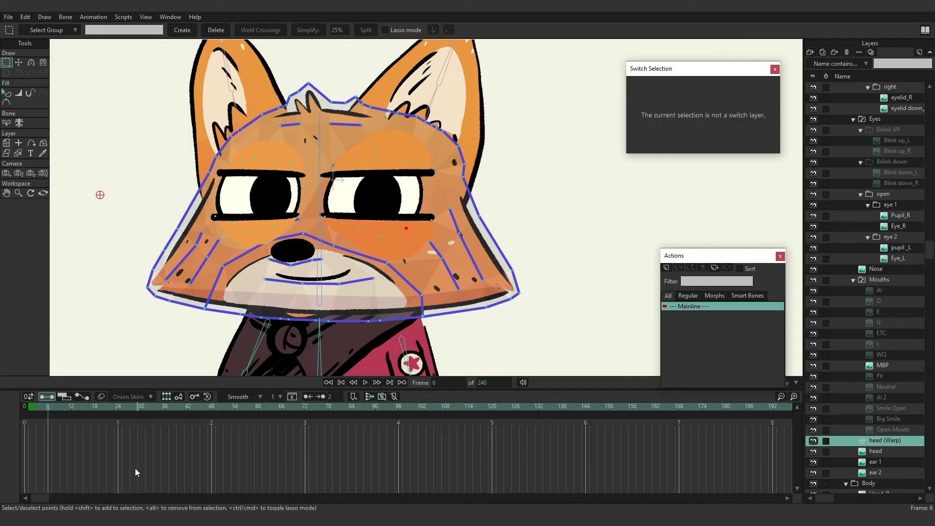
click(24, 410)
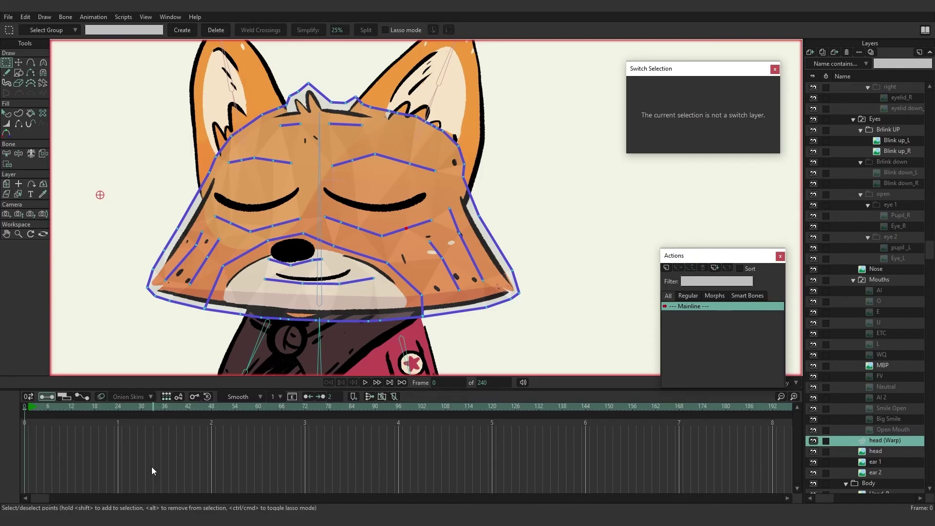
On Copper.psd at frame 12, rotate the head bone to tilt the fox's head sideways.
click(869, 88)
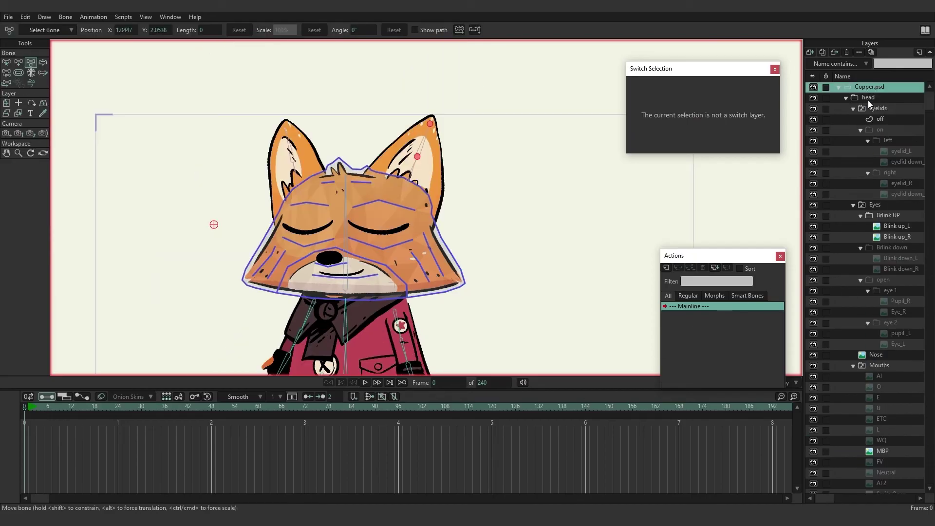
click(71, 408)
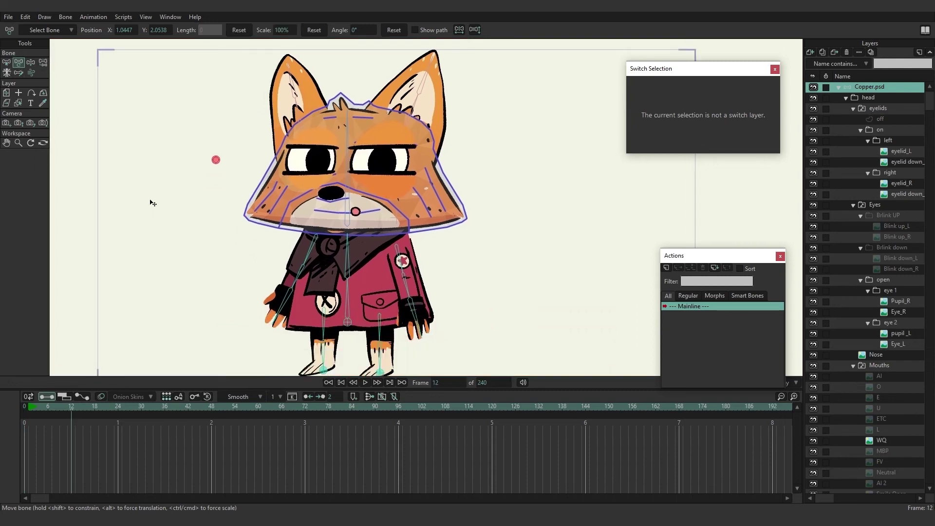
click(31, 63)
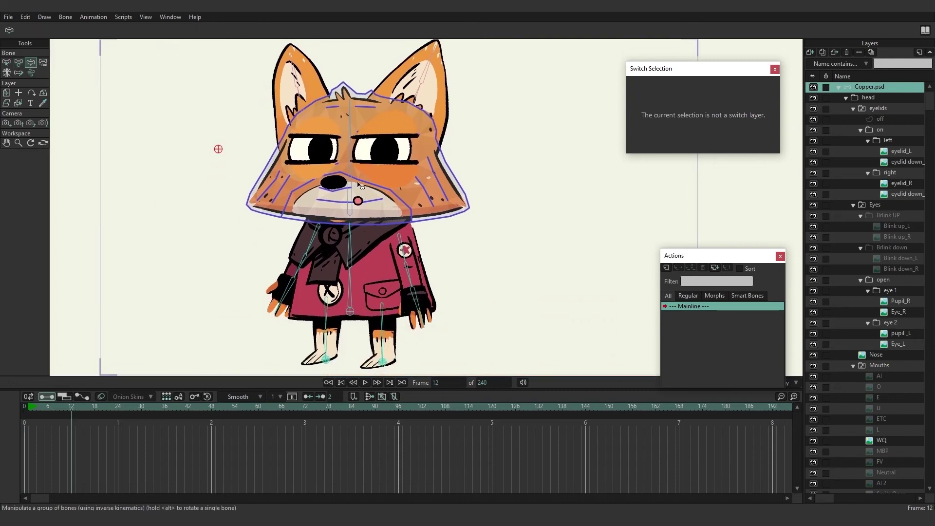
drag(352, 163, 409, 198)
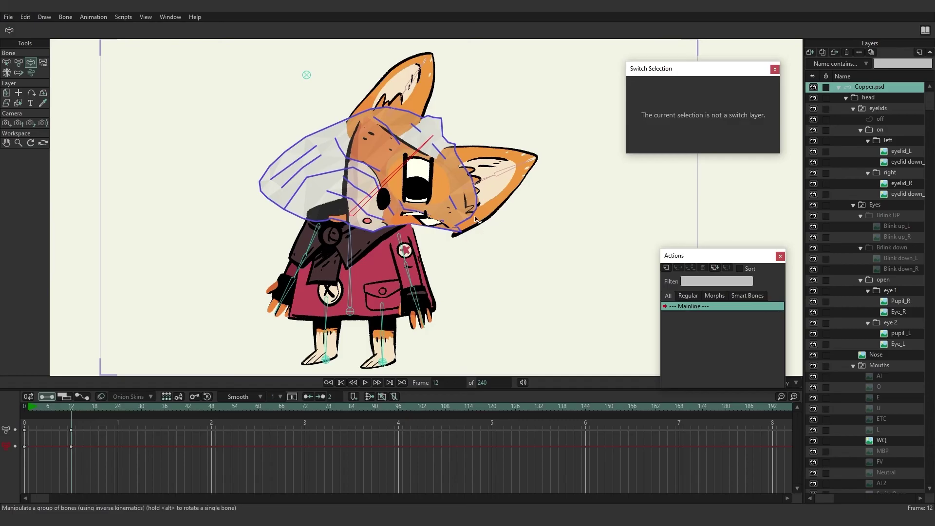
drag(72, 412, 25, 413)
Bind the head (Warp) layer to the head bone, then scrub to frame 18 and back to verify.
scroll(888, 361, down, 4)
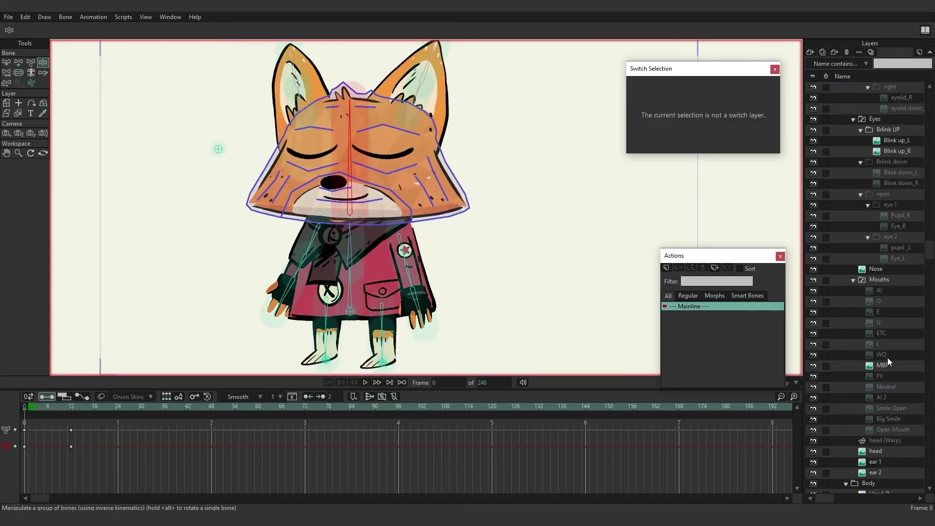
click(876, 440)
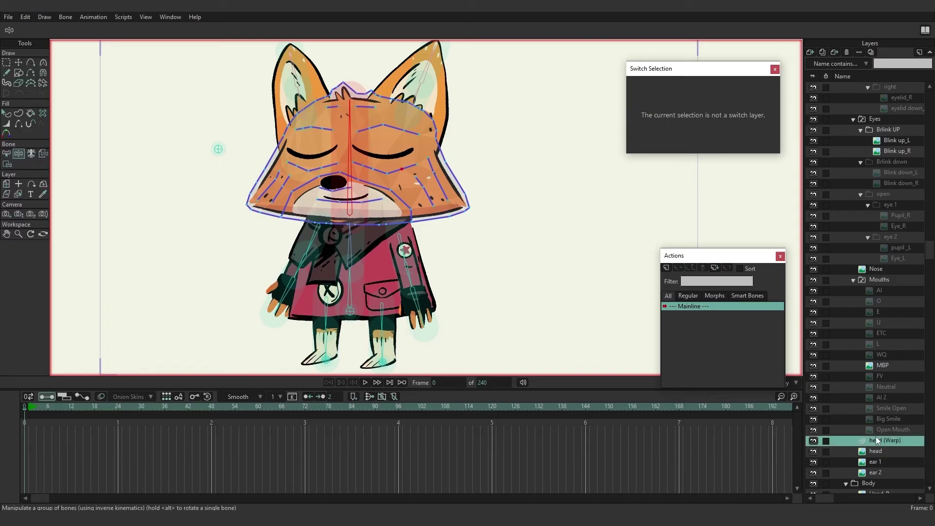
click(41, 155)
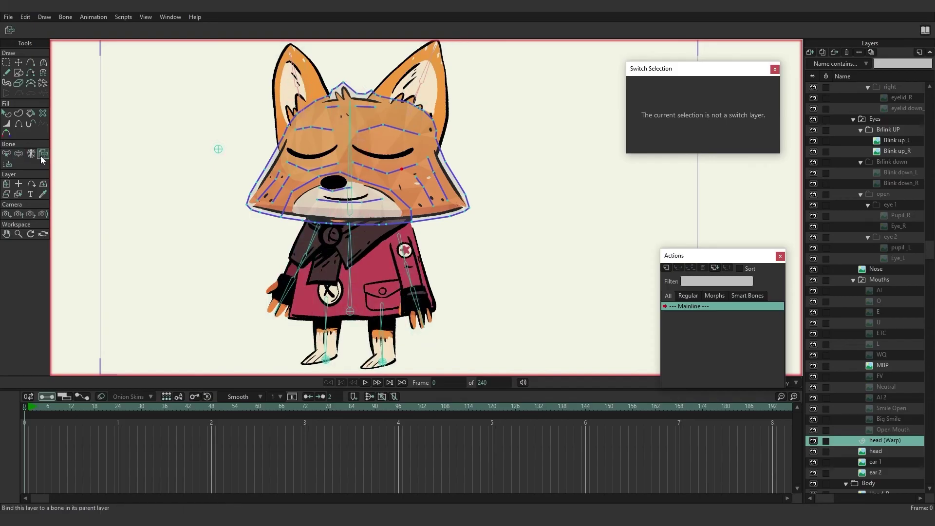
click(350, 142)
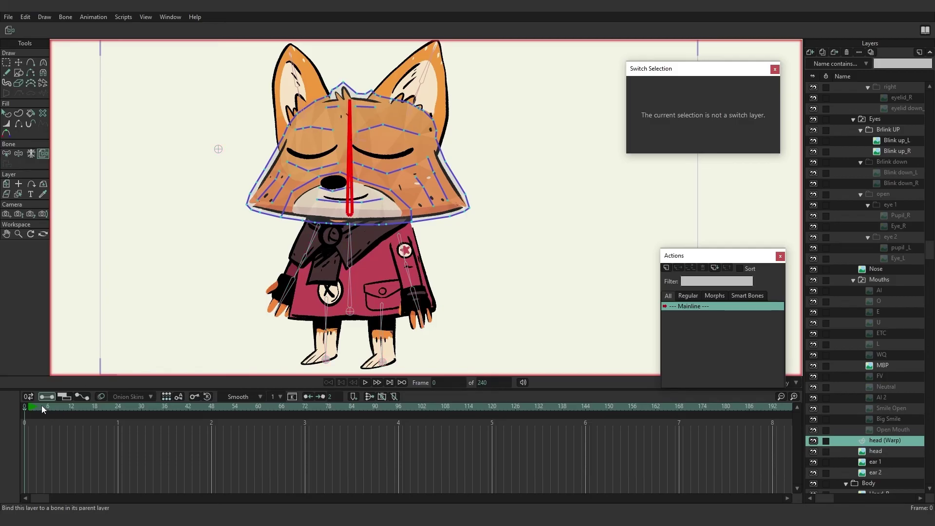
drag(42, 406, 106, 409)
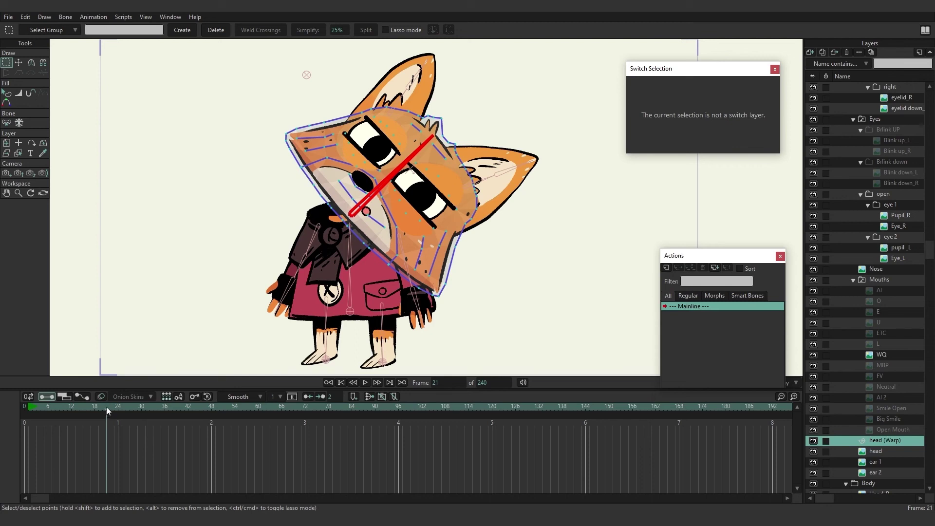
drag(106, 407, 24, 409)
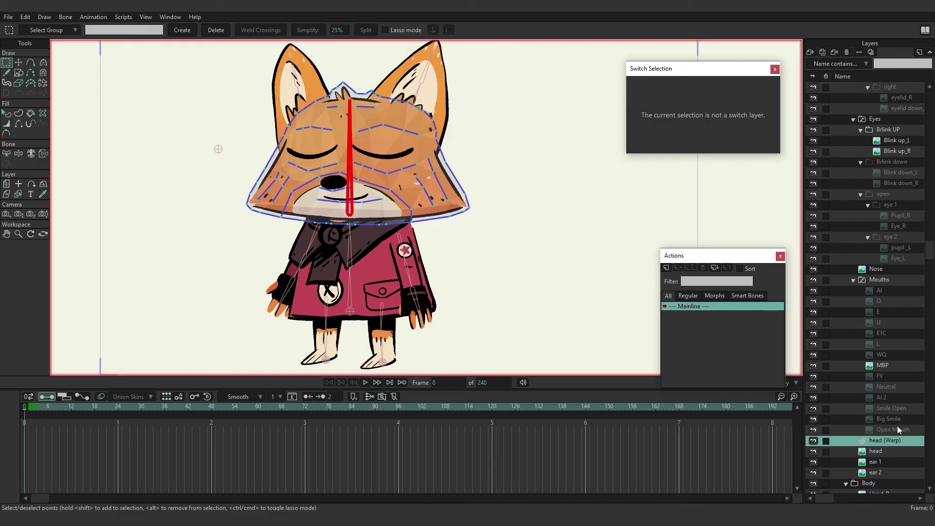
Move head (Warp) to the top of the head folder and check the tilted head at frame 13.
scroll(897, 426, up, 3)
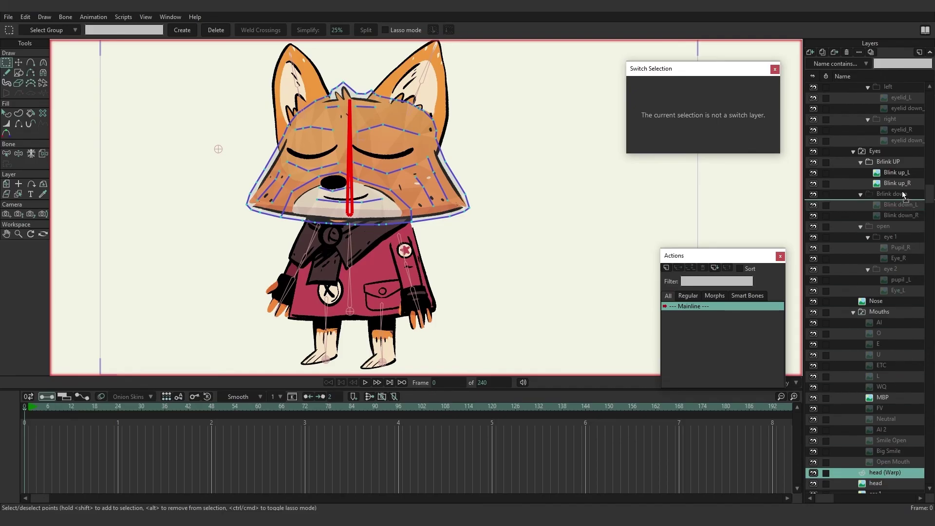
scroll(890, 86, up, 1)
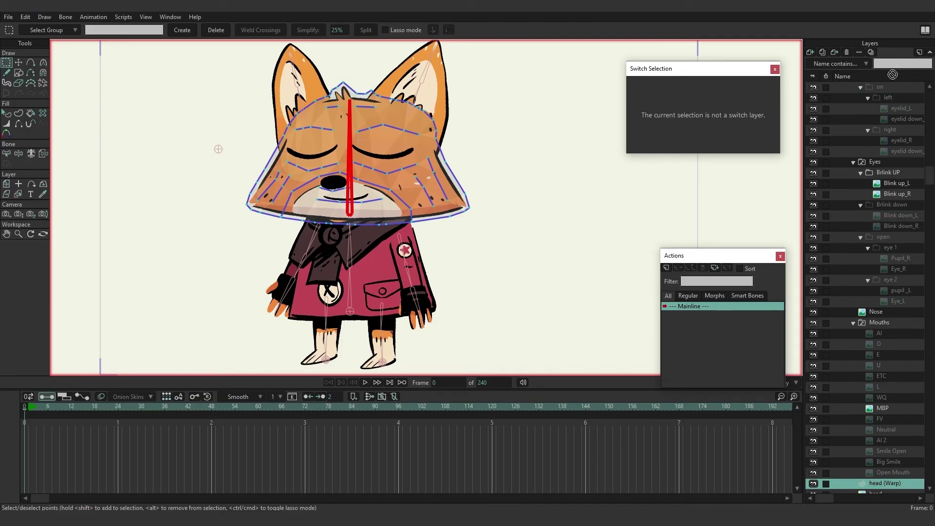
scroll(893, 84, up, 3)
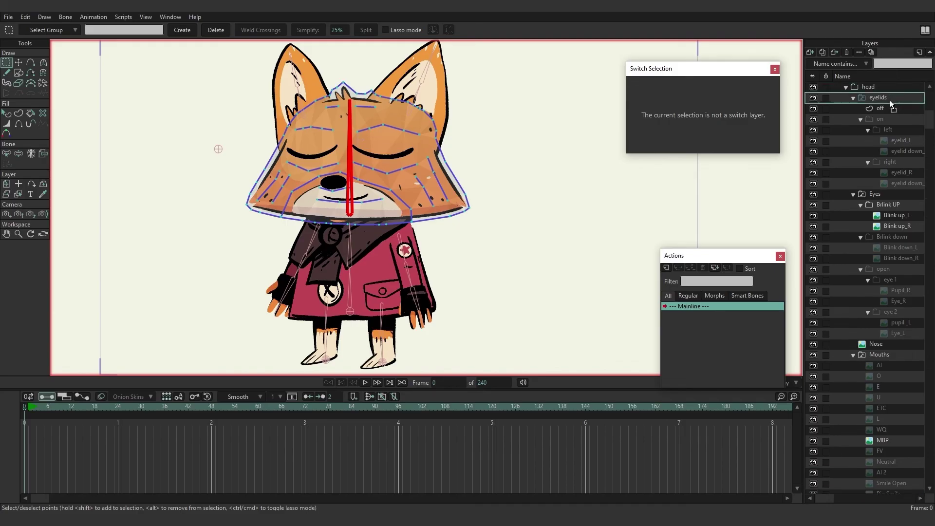
drag(890, 101, 886, 93)
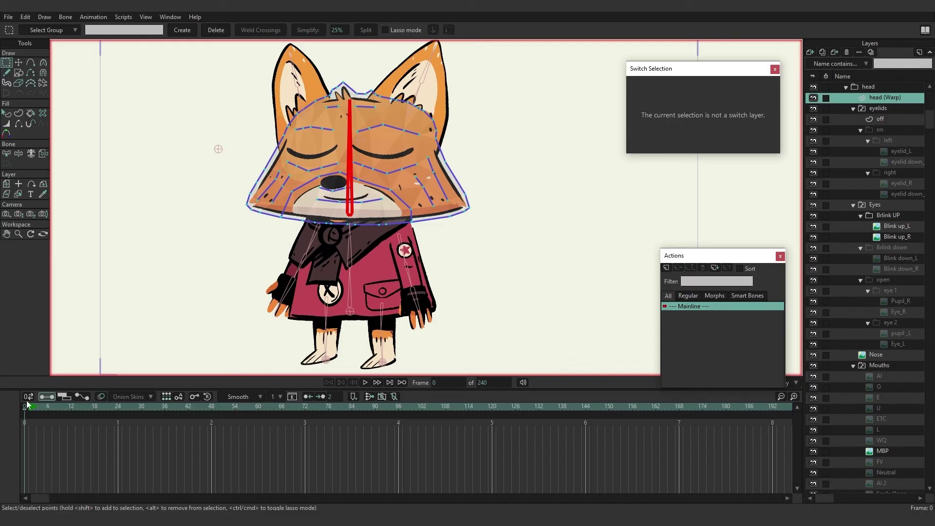
drag(38, 406, 75, 408)
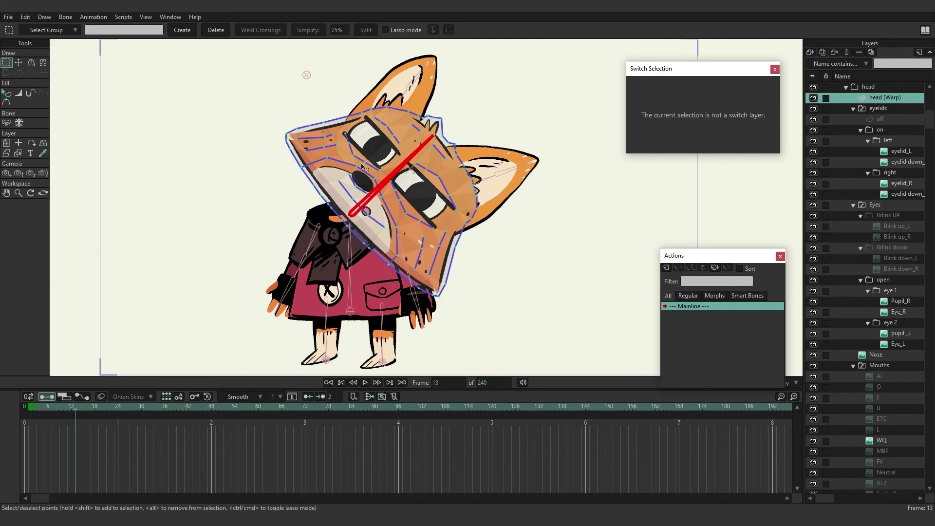
click(20, 62)
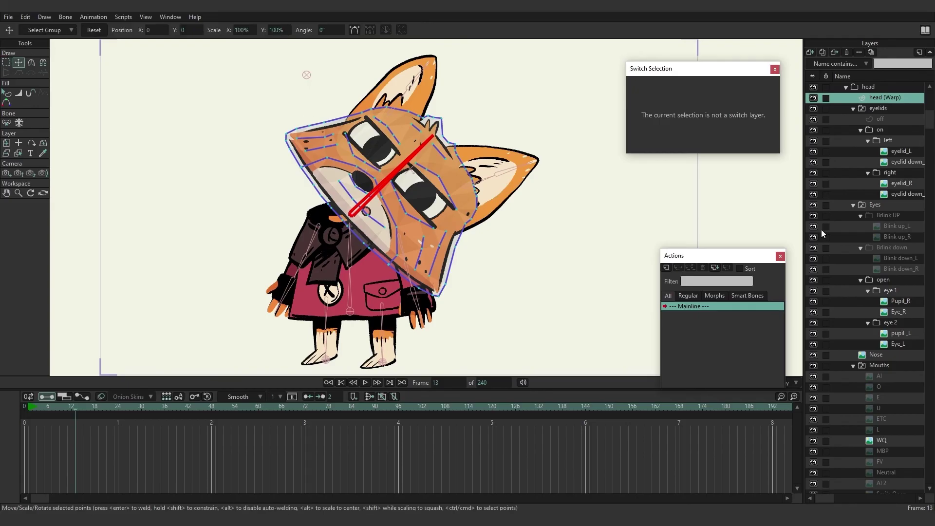
drag(386, 225, 353, 194)
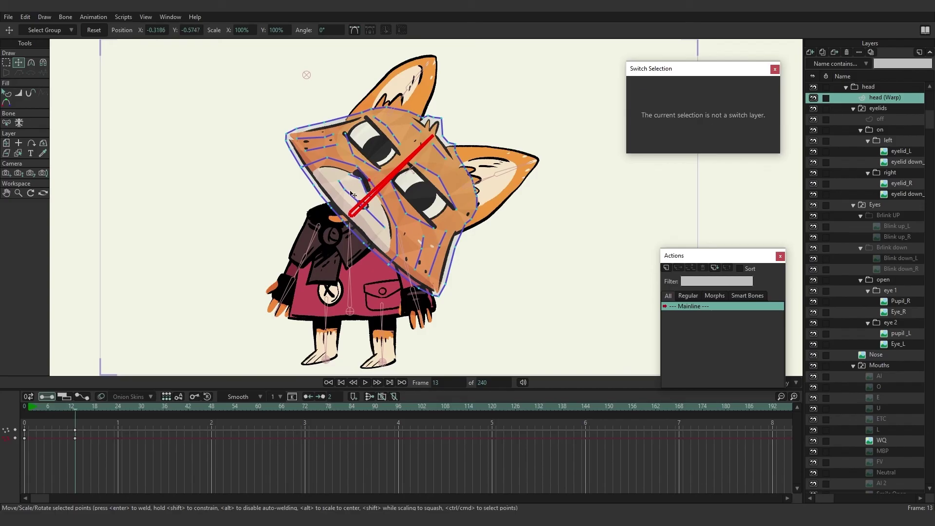
click(43, 63)
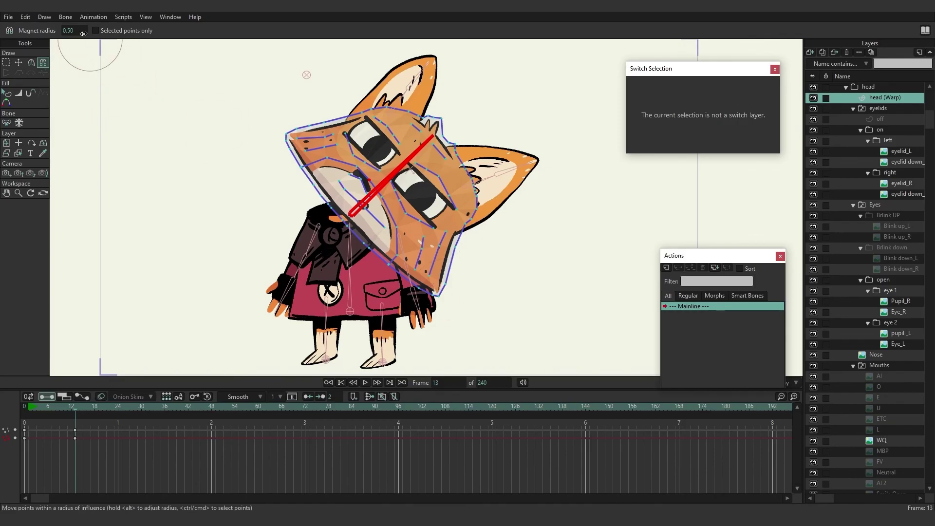
drag(84, 33, 87, 33)
drag(452, 285, 402, 143)
mouse_move(75, 411)
mouse_down()
mouse_move(48, 411)
mouse_move(79, 411)
mouse_up()
drag(92, 443, 68, 431)
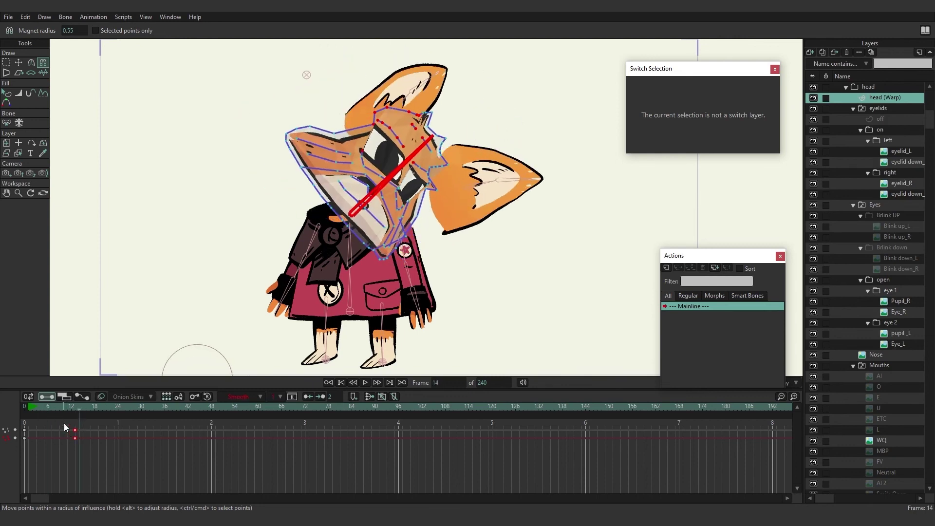
key(Delete)
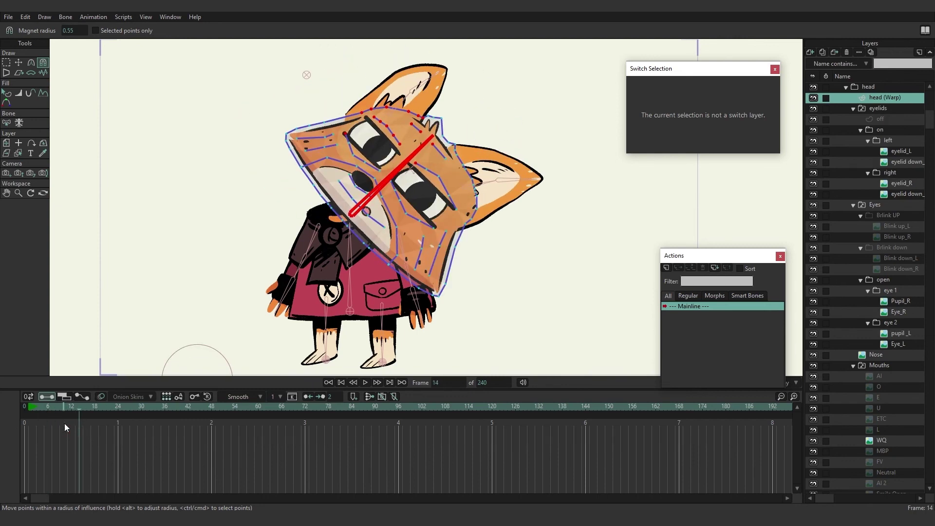